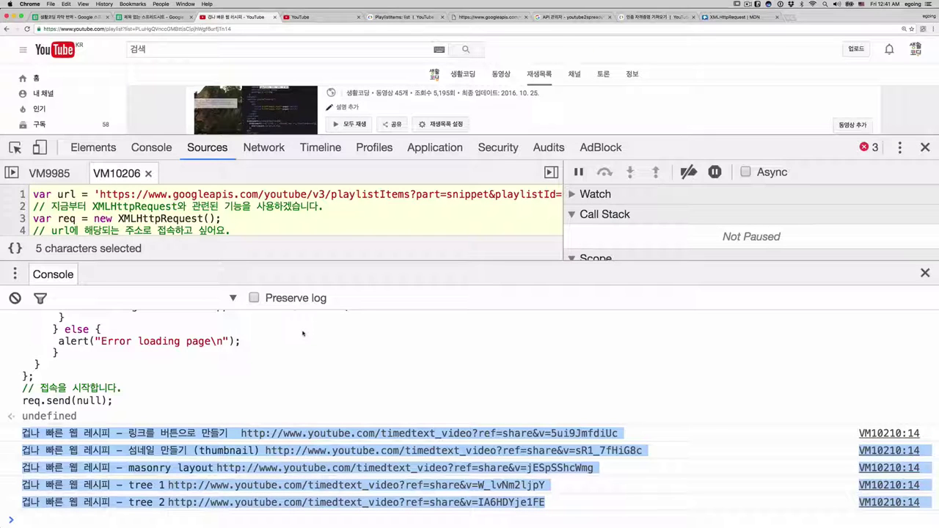
- Clear the console selection, enlarge the code editor pane, and close DevTools
click(297, 384)
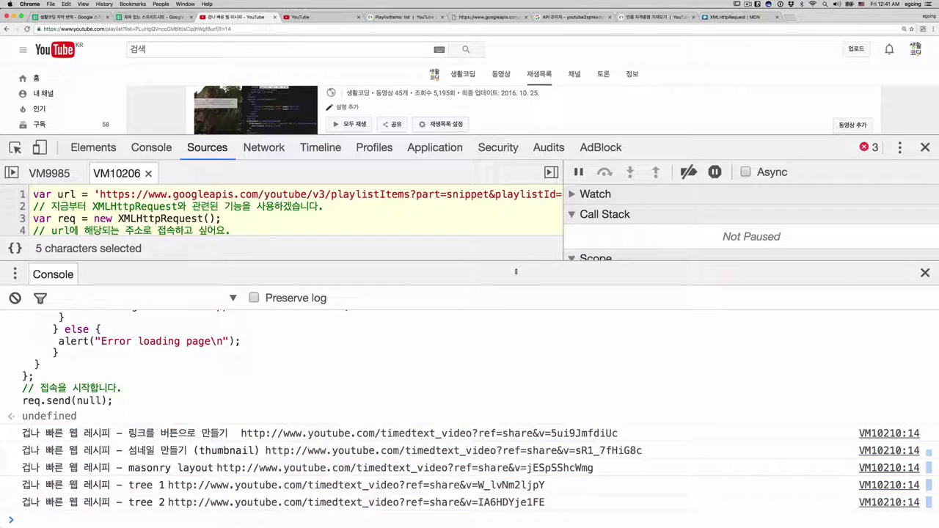
drag(515, 272, 516, 386)
click(924, 147)
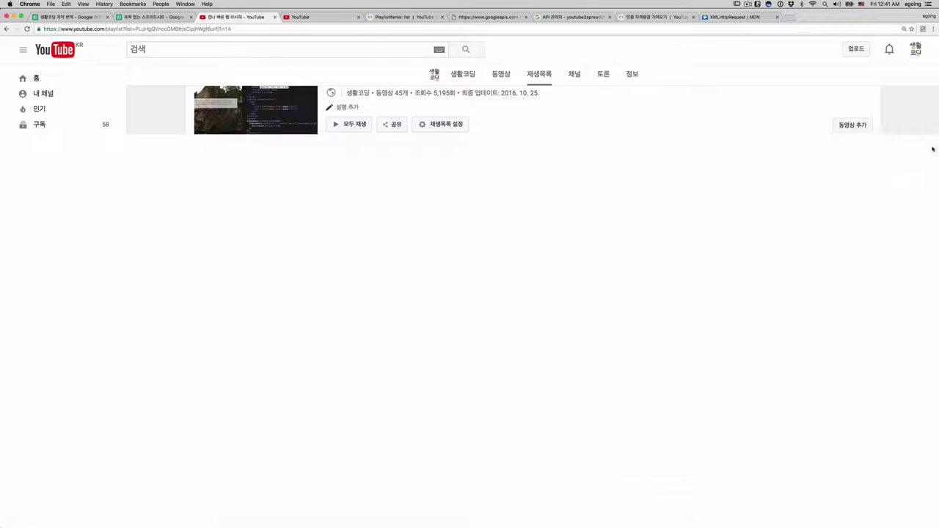
scroll(634, 313, down, 10)
scroll(633, 312, down, 2)
scroll(633, 313, down, 5)
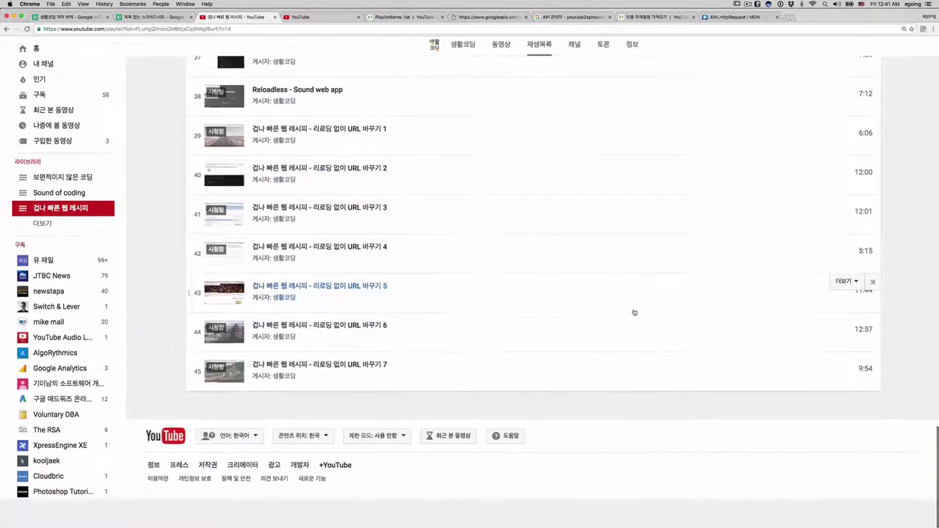
scroll(633, 312, up, 15)
scroll(901, 231, up, 3)
right_click(901, 230)
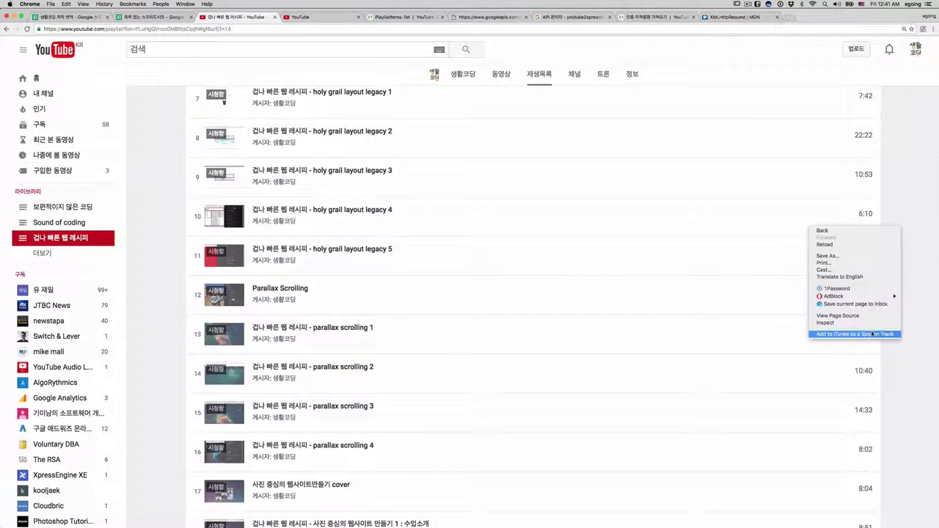
click(733, 313)
- Reopen DevTools on the Console and run the pasted playlist request script again
key(super+alt+i)
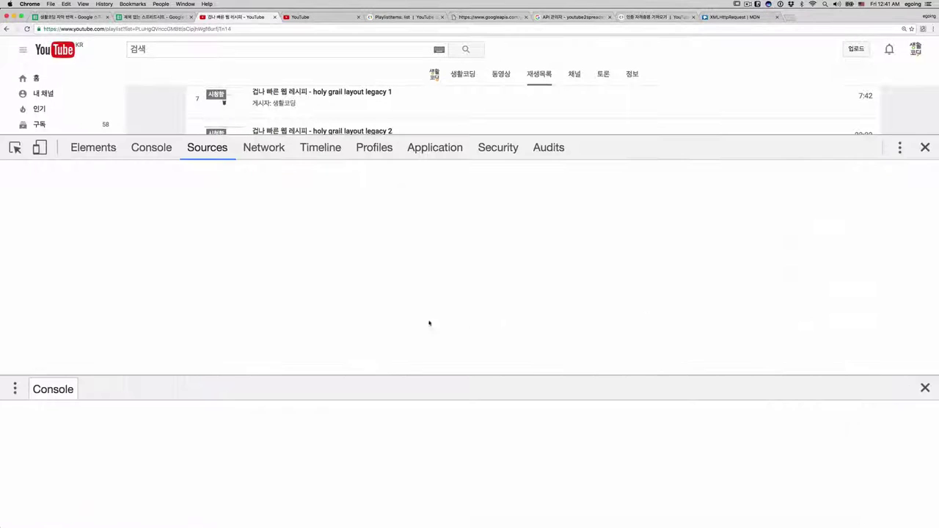
click(93, 148)
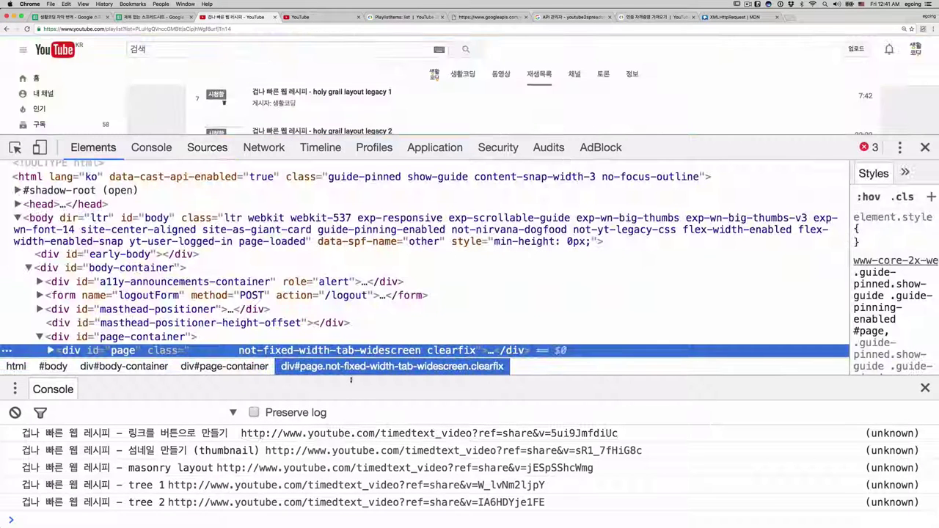
drag(349, 376, 349, 286)
click(168, 150)
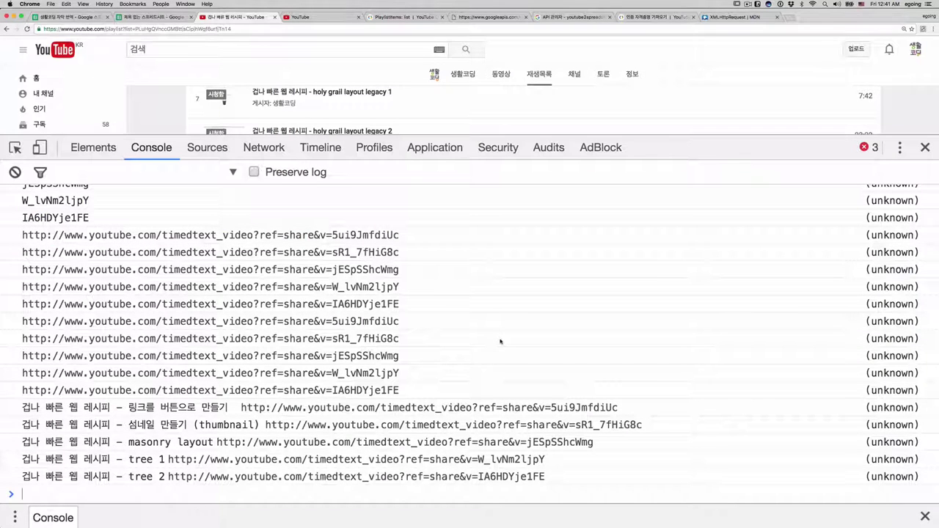
key(super+v)
key(Return)
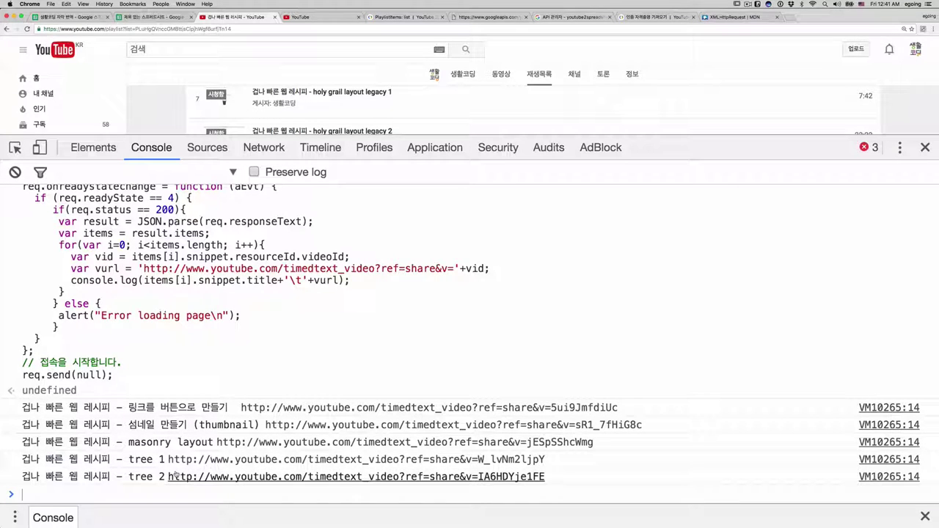
- Find the maxResults parameter in the PlaylistItems: list documentation's parameter table
click(428, 21)
scroll(583, 230, up, 5)
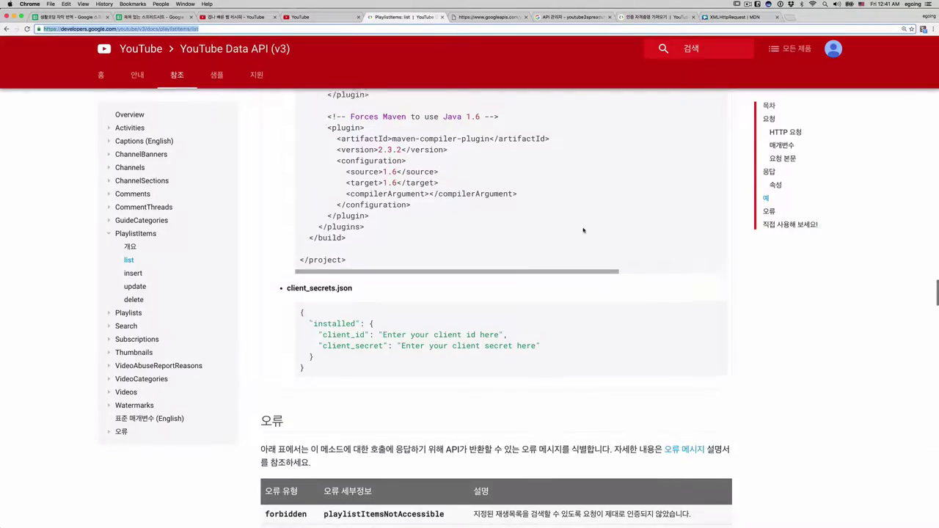
scroll(583, 230, up, 10)
scroll(583, 230, up, 10)
scroll(583, 230, up, 10)
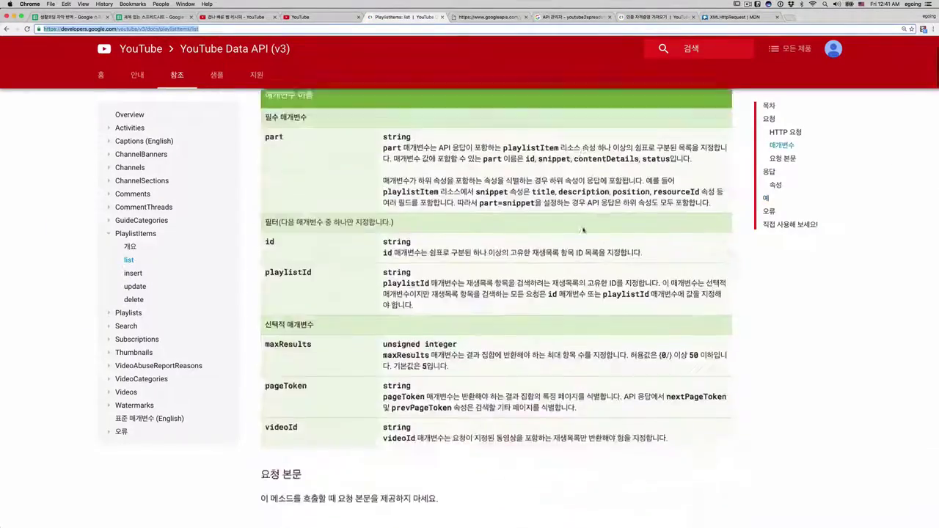
scroll(583, 231, up, 10)
scroll(583, 231, down, 5)
scroll(583, 231, down, 3)
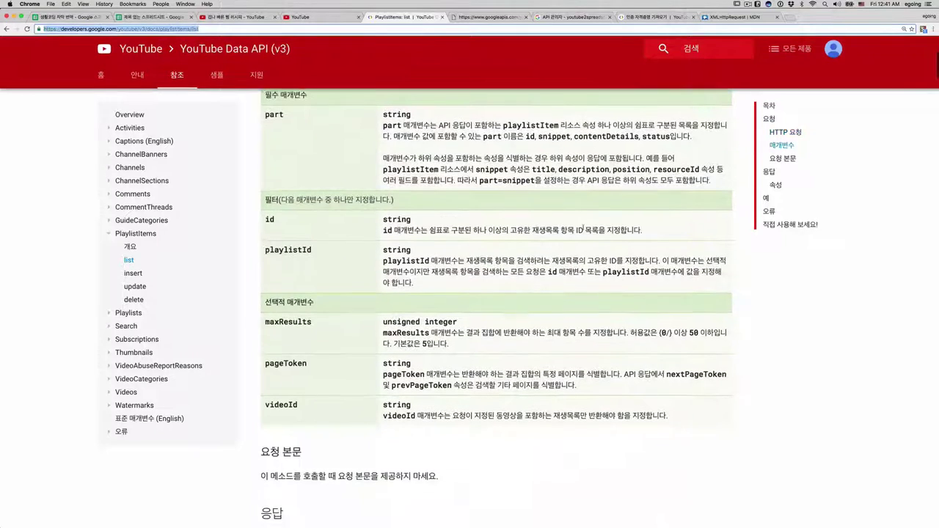
double_click(297, 323)
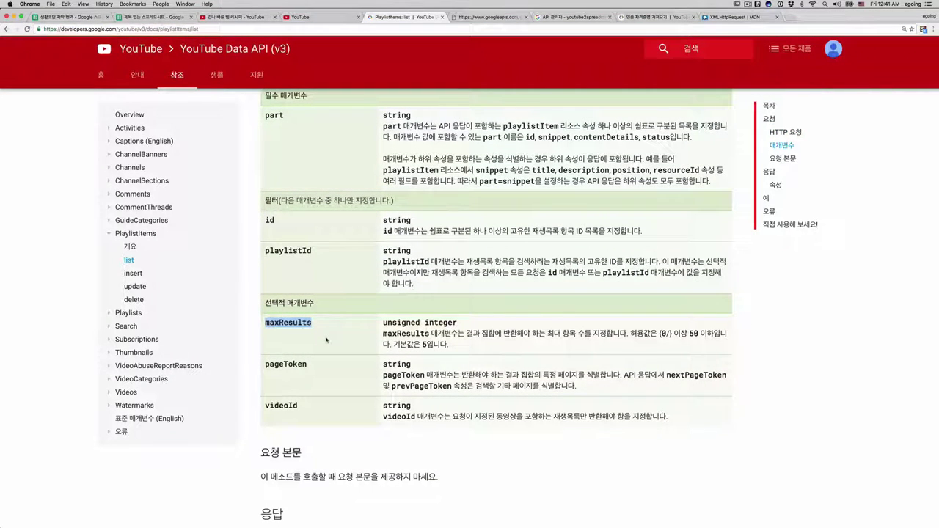
scroll(287, 333, up, 5)
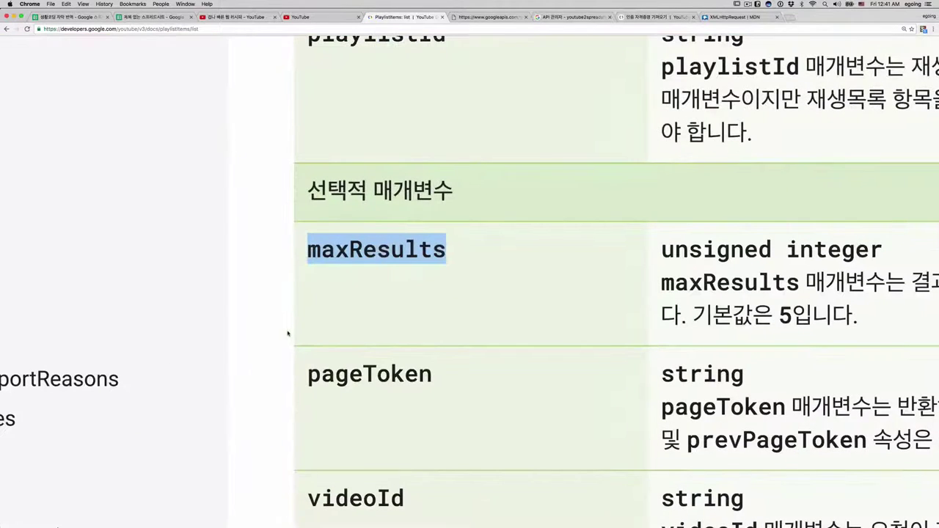
click(353, 258)
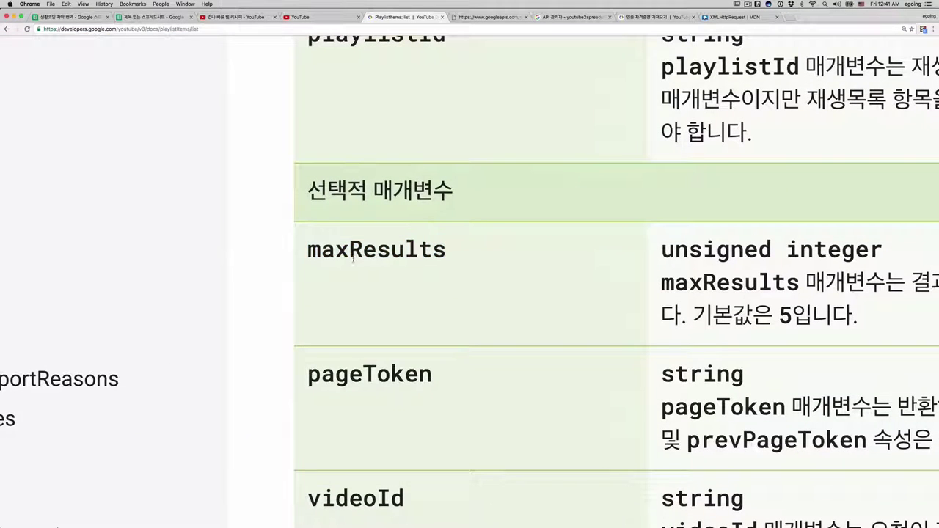
- Copy the maxResults parameter name and return to the googleapis JSON response tab
mouse_move(352, 255)
mouse_down()
mouse_move(432, 253)
mouse_move(293, 44)
mouse_up()
scroll(632, 268, right, 5)
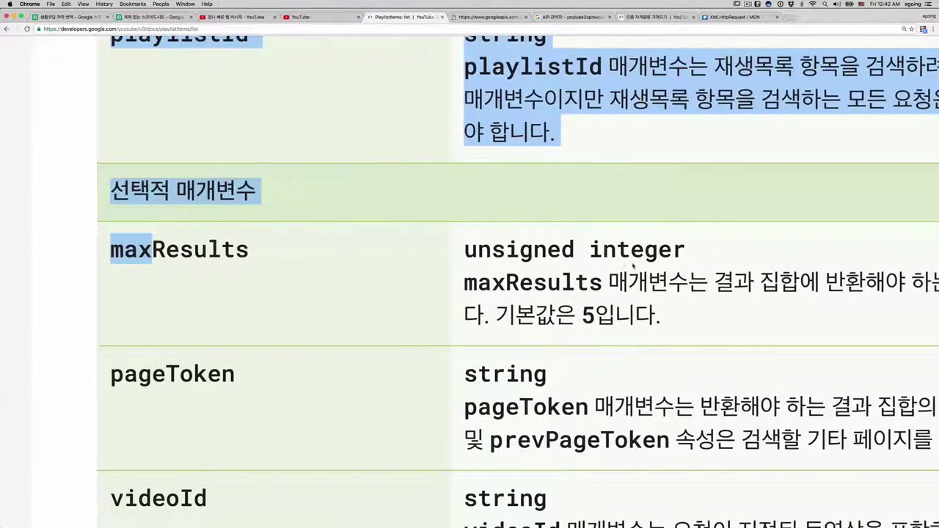
scroll(632, 268, right, 3)
ctrl+scroll(632, 267, down, 5)
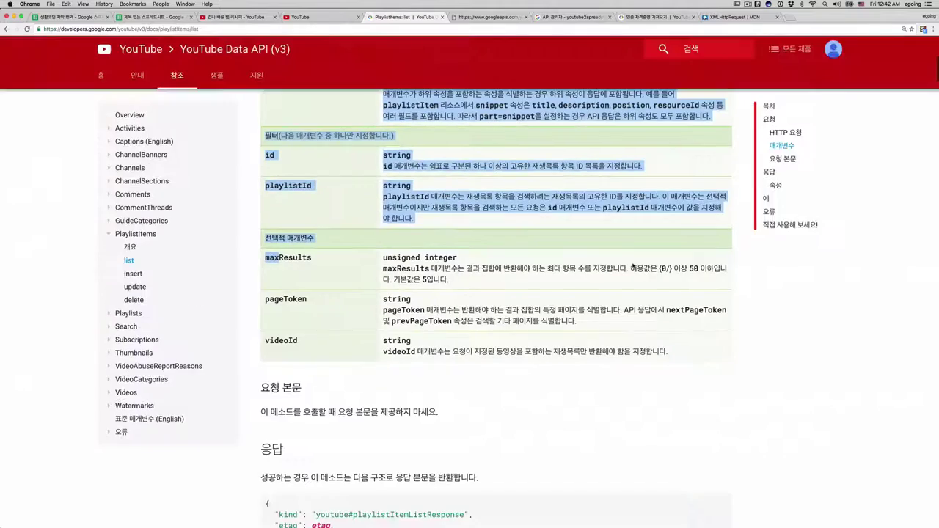
ctrl+scroll(632, 266, up, 5)
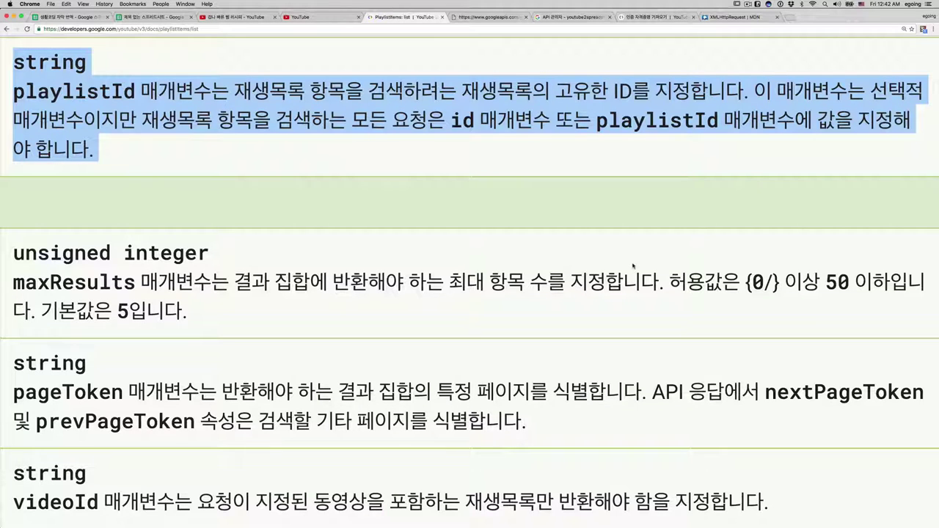
drag(191, 253, 314, 256)
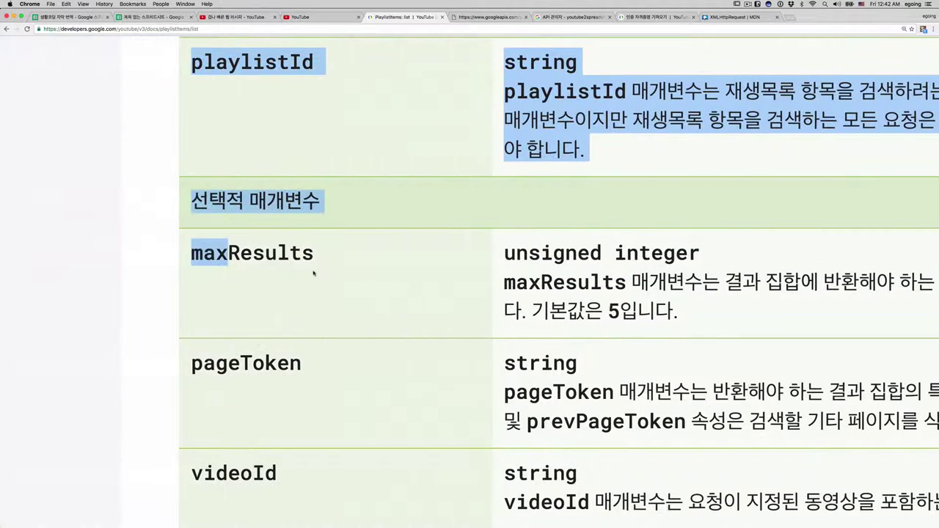
key(super+c)
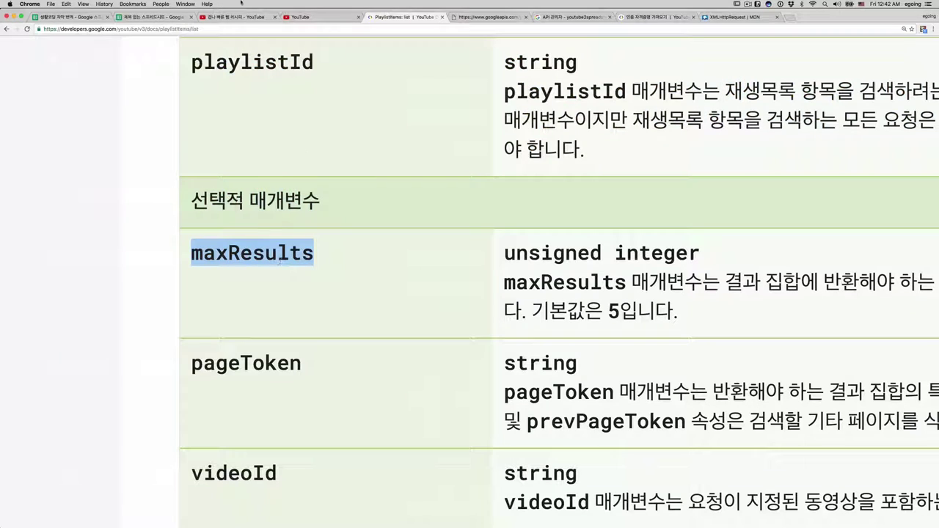
click(503, 18)
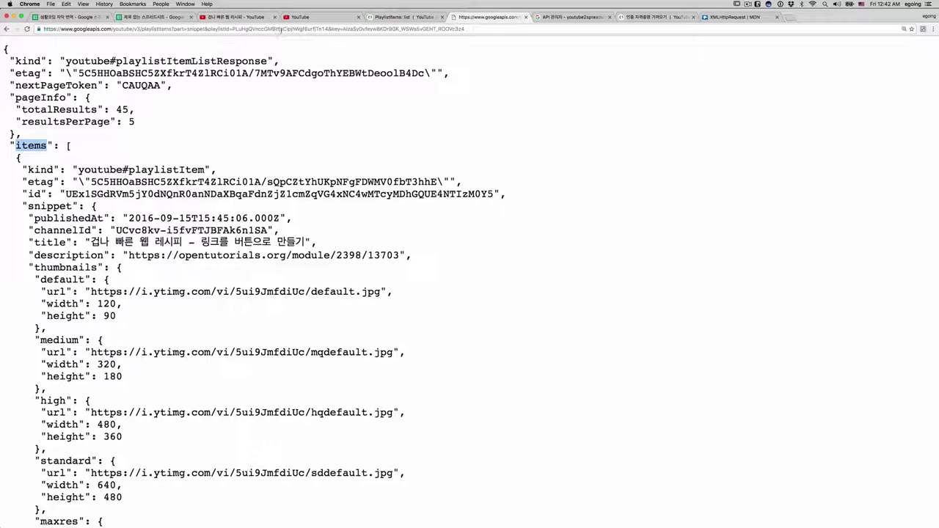
- Append &maxResults=50 to the API request URL and reload the JSON response
click(469, 29)
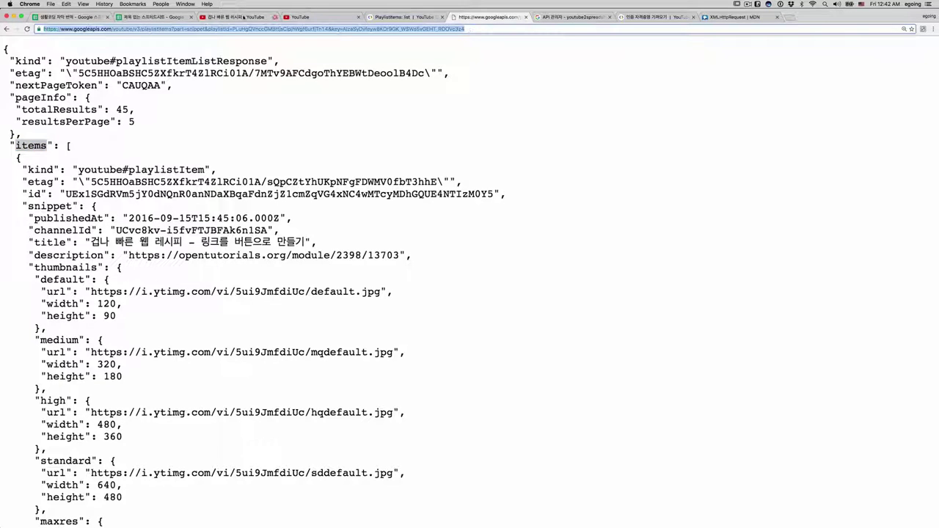
click(475, 30)
text(&)
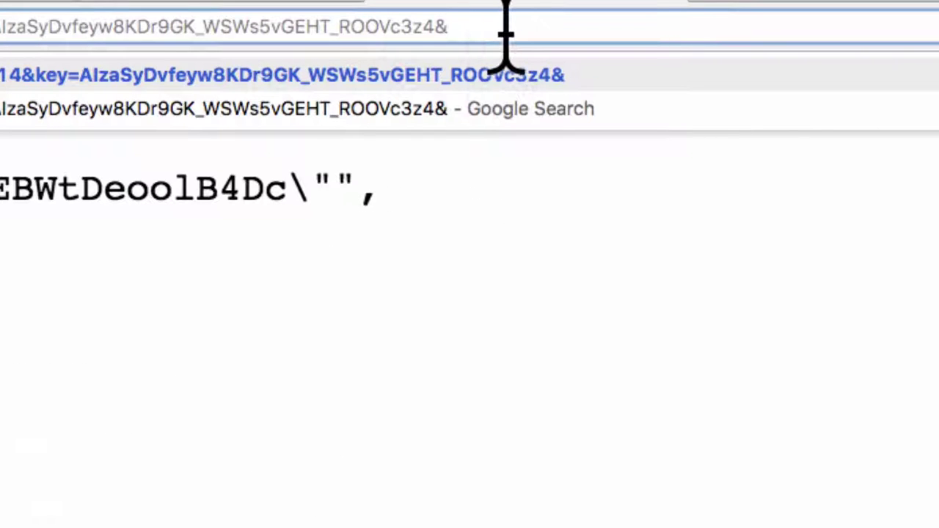
text(maxResults=)
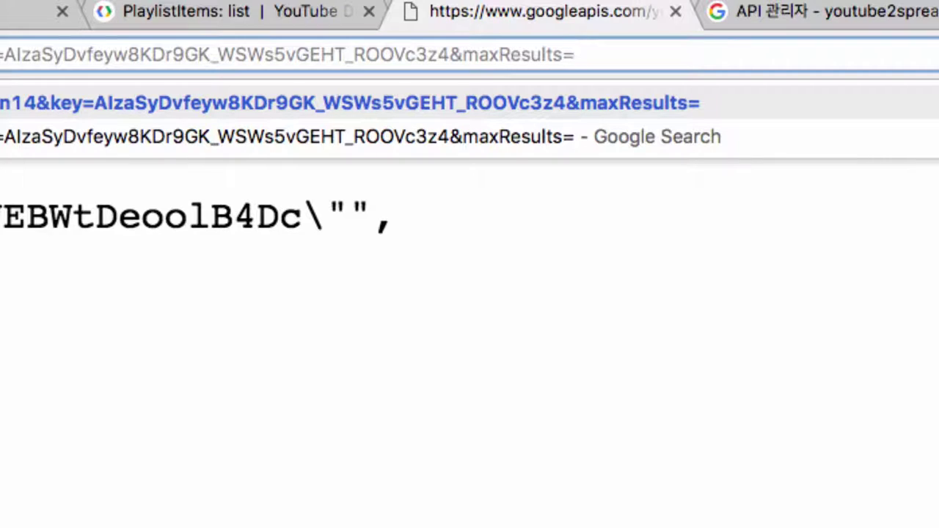
text(50)
key(Return)
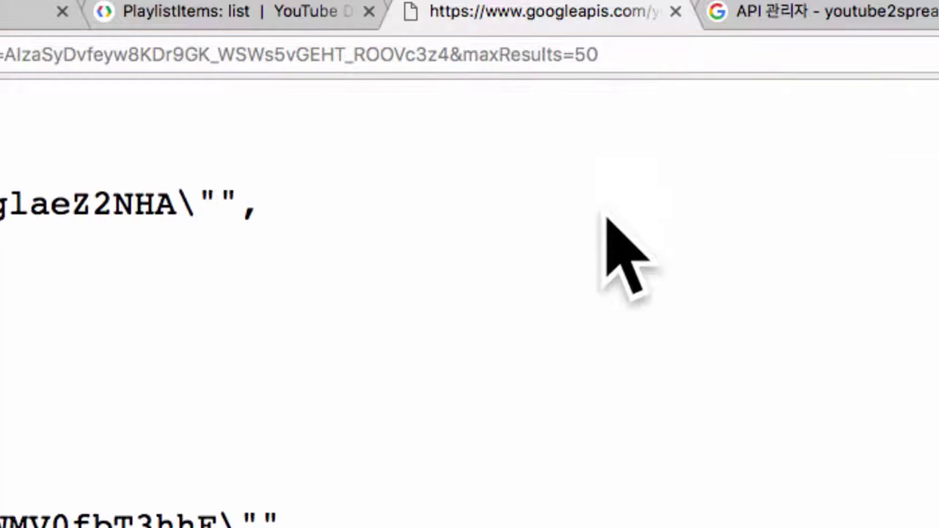
- Scroll through the longer JSON response, then return to the YouTube playlist tab's console
scroll(623, 257, left, 5)
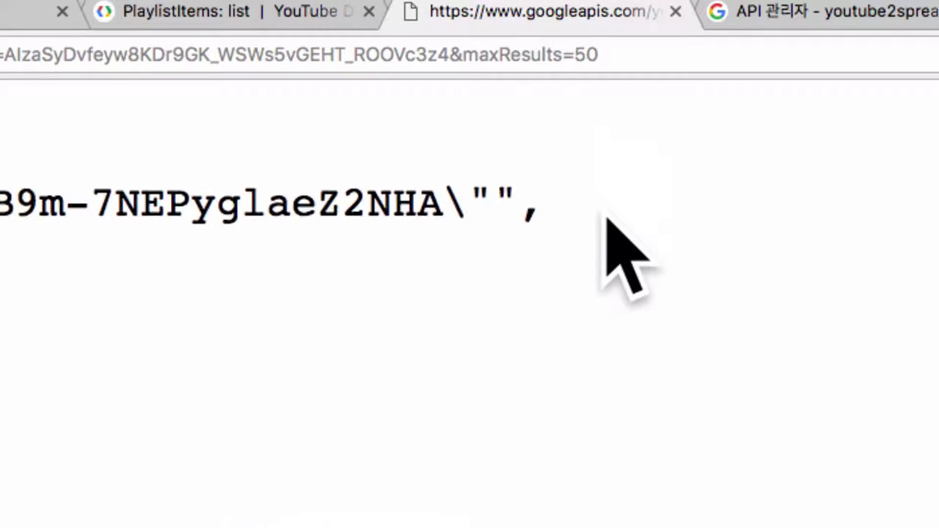
scroll(475, 219, down, 3)
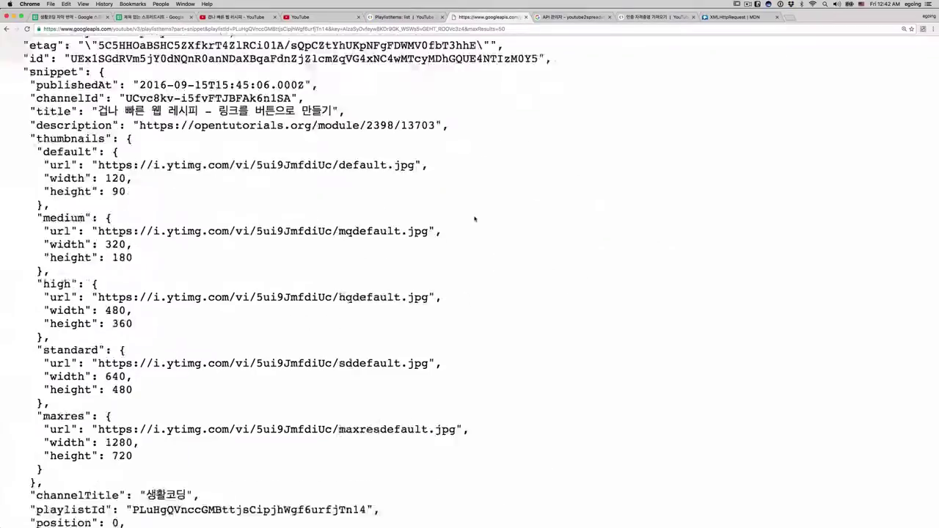
scroll(475, 218, down, 8)
scroll(475, 218, down, 10)
scroll(475, 218, down, 10)
scroll(475, 219, down, 10)
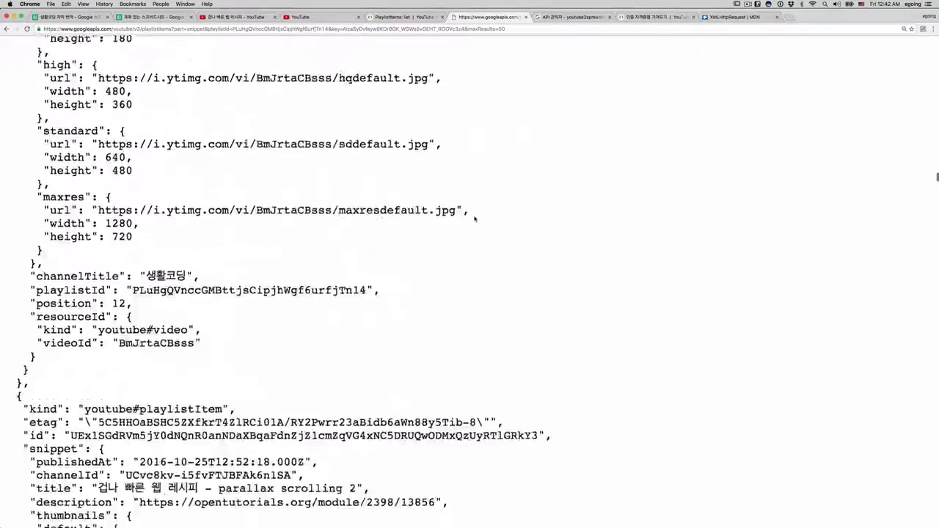
scroll(474, 219, down, 10)
scroll(475, 219, down, 15)
scroll(474, 218, down, 1)
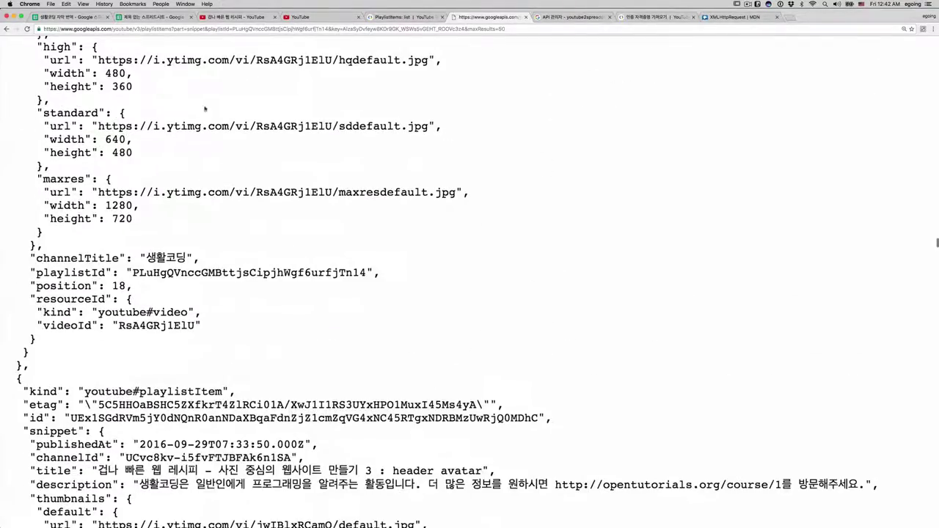
scroll(194, 111, up, 8)
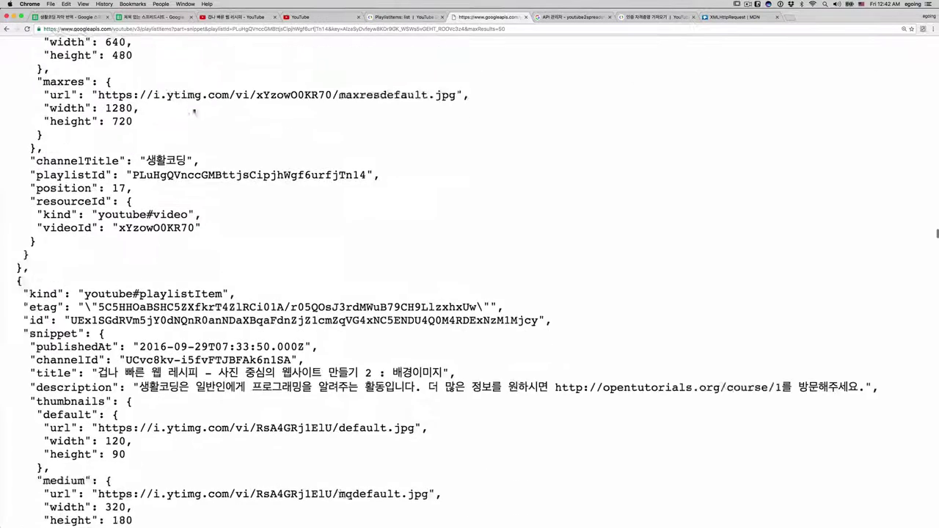
scroll(194, 111, up, 2)
click(463, 30)
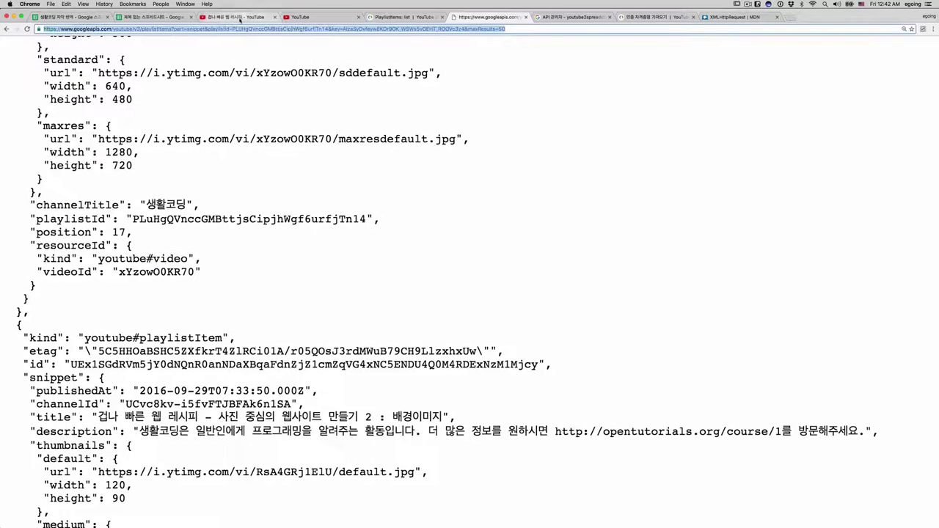
click(239, 17)
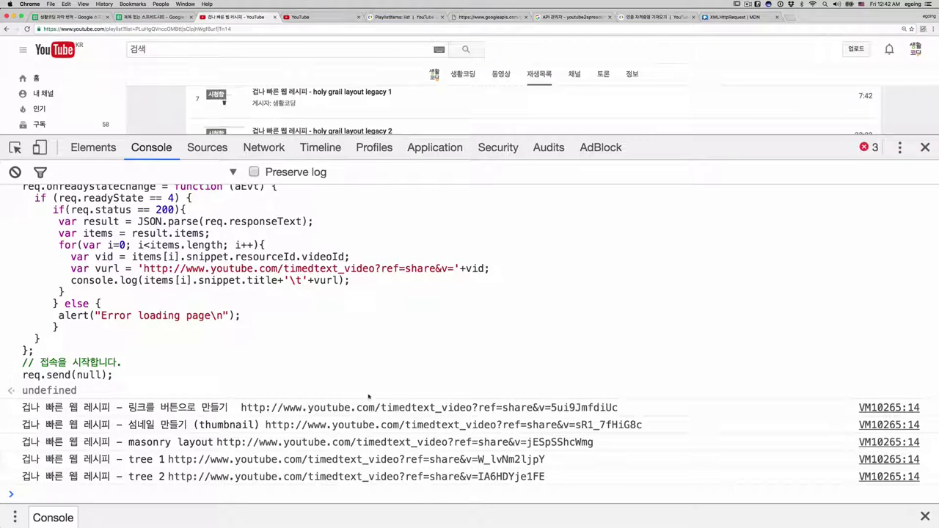
- Recall the previous script, add &maxResults=50 to its url string, and run it
key(Up)
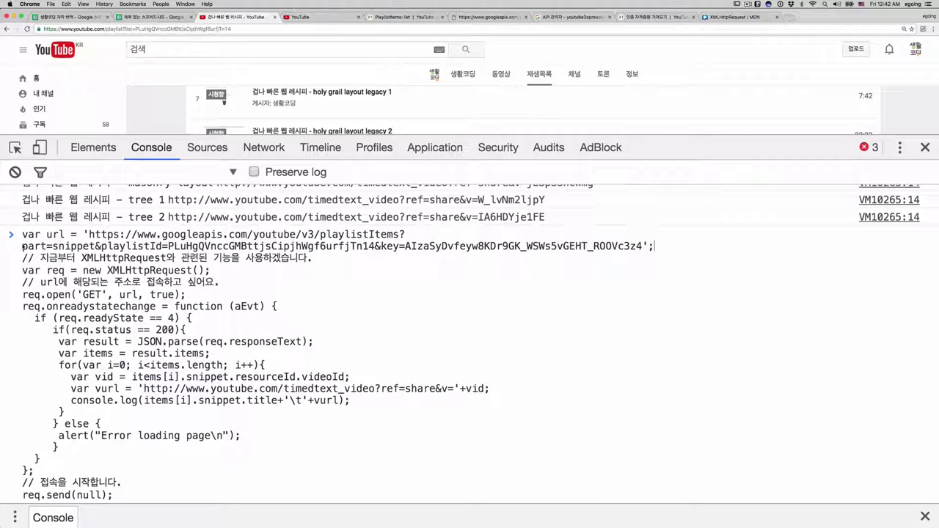
double_click(55, 234)
click(643, 250)
text(&)
text( maxResults)
click(655, 246)
key(BackSpace)
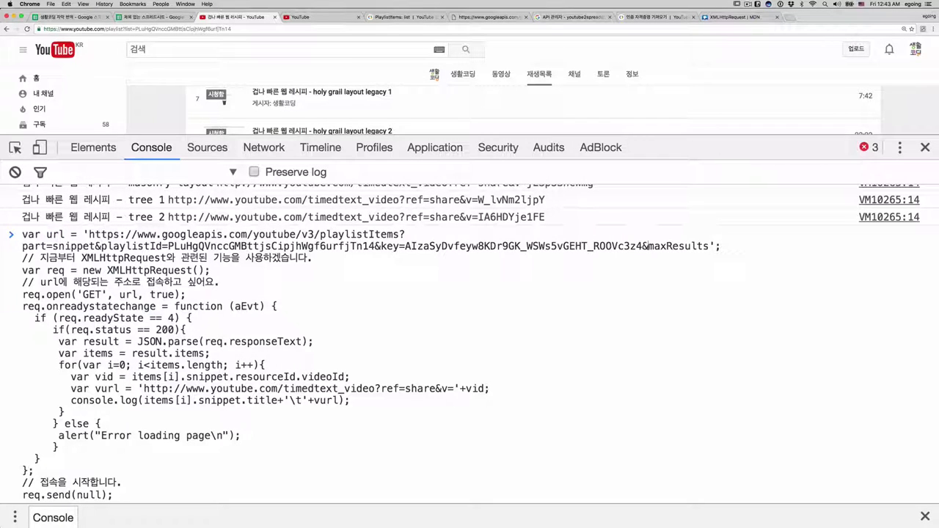
key(Right)
key(Right)
key(Right)
text(=50)
key(Return)
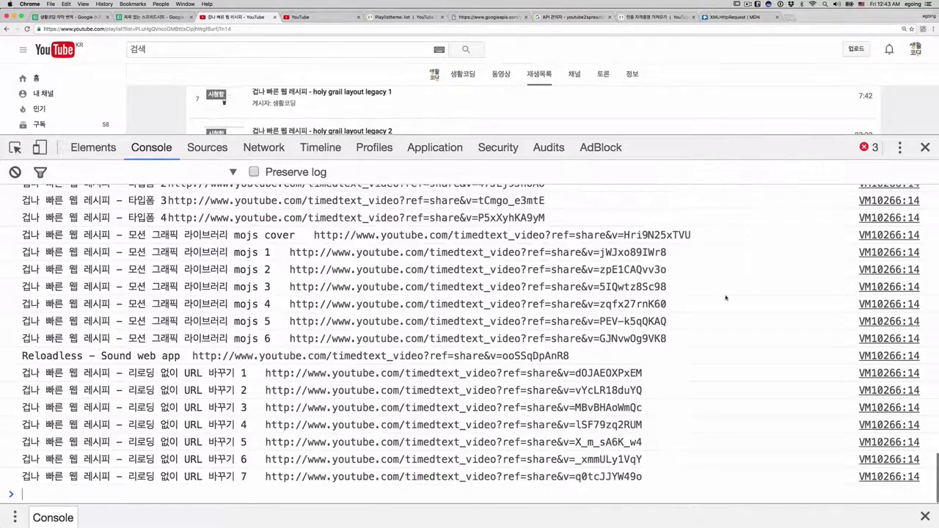
- Select every logged video title and subtitle URL line in the console
scroll(768, 392, up, 10)
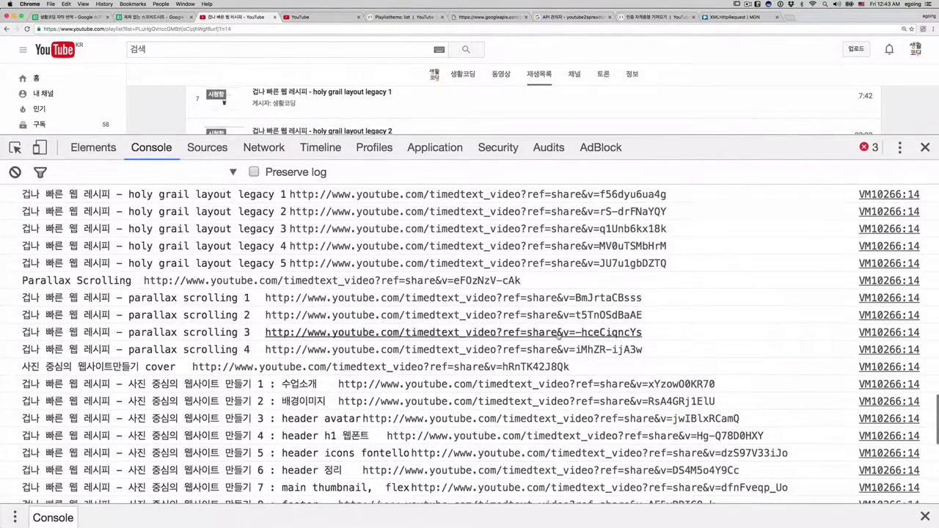
scroll(517, 346, up, 10)
scroll(517, 345, down, 10)
scroll(557, 411, down, 10)
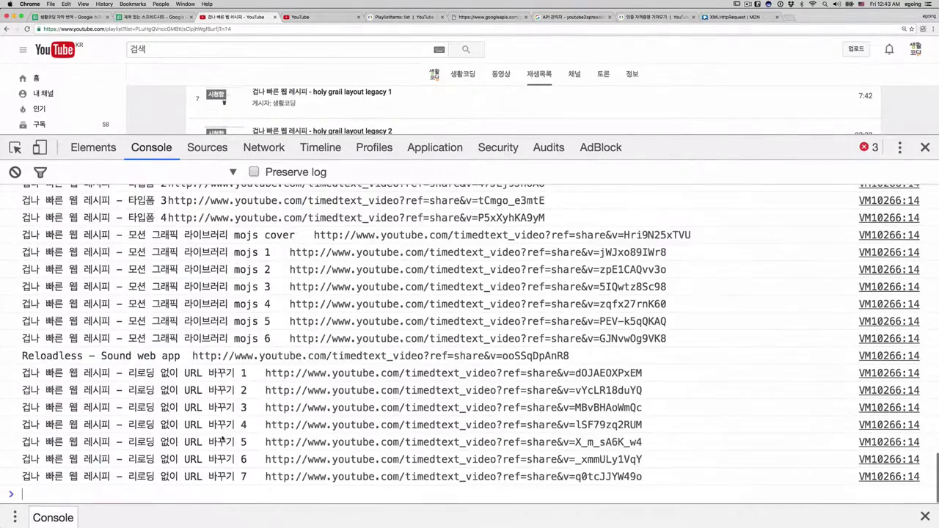
drag(682, 488, 231, 321)
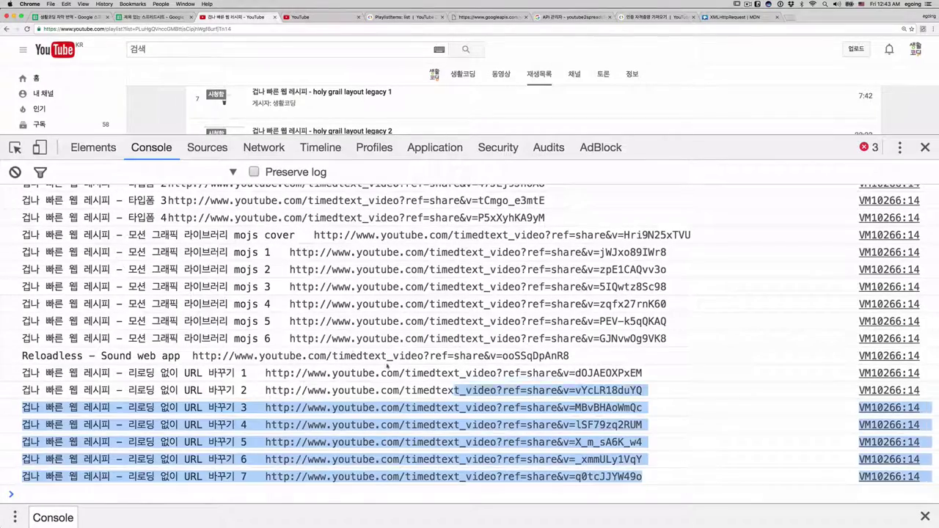
scroll(232, 320, up, 10)
scroll(4, 249, up, 10)
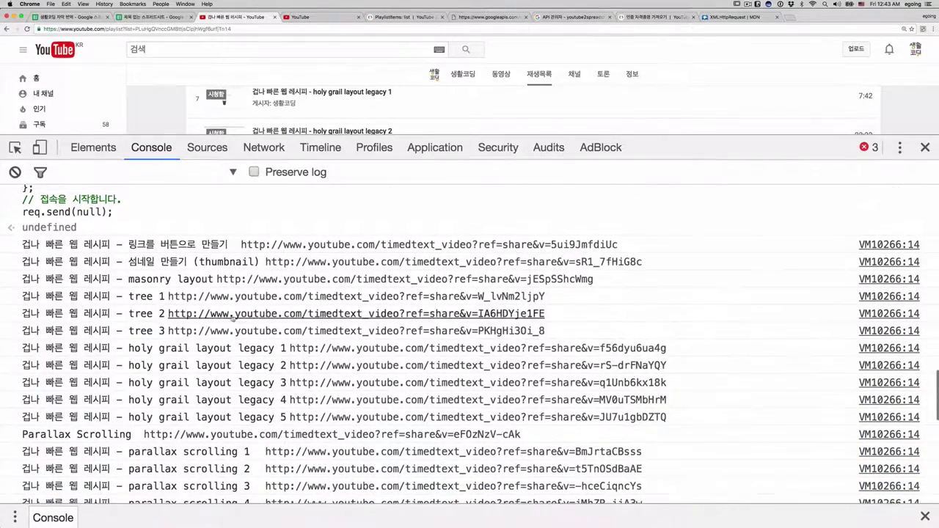
shift+click(16, 246)
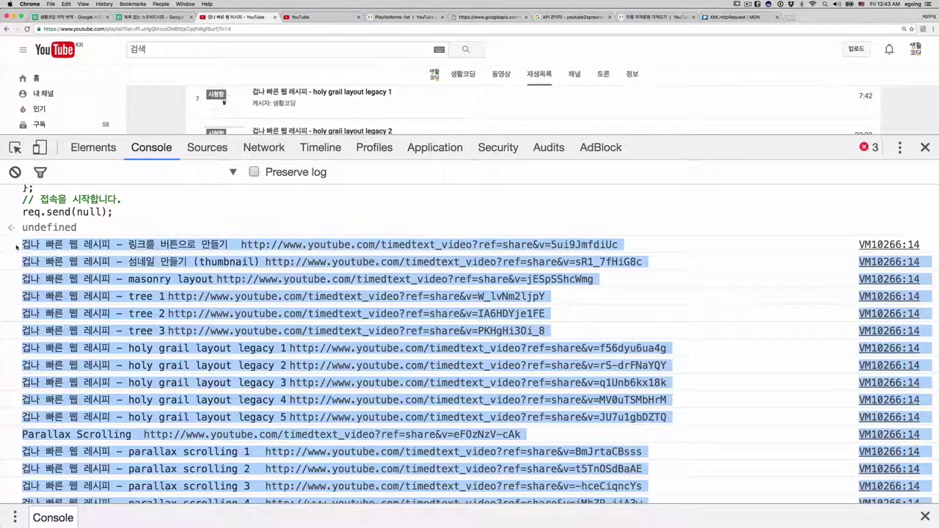
- In the untitled spreadsheet, clear rows A2:B6 and paste the logged titles and URLs at A2
click(71, 16)
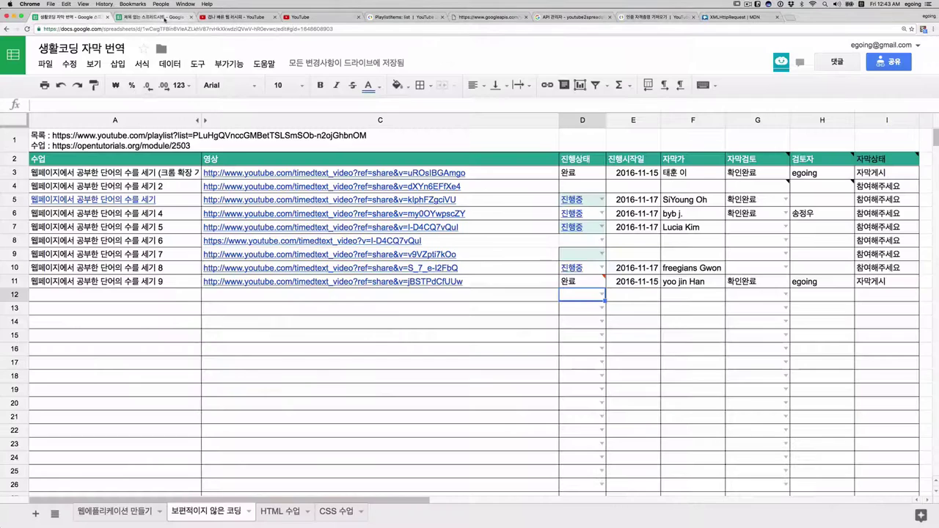
click(164, 17)
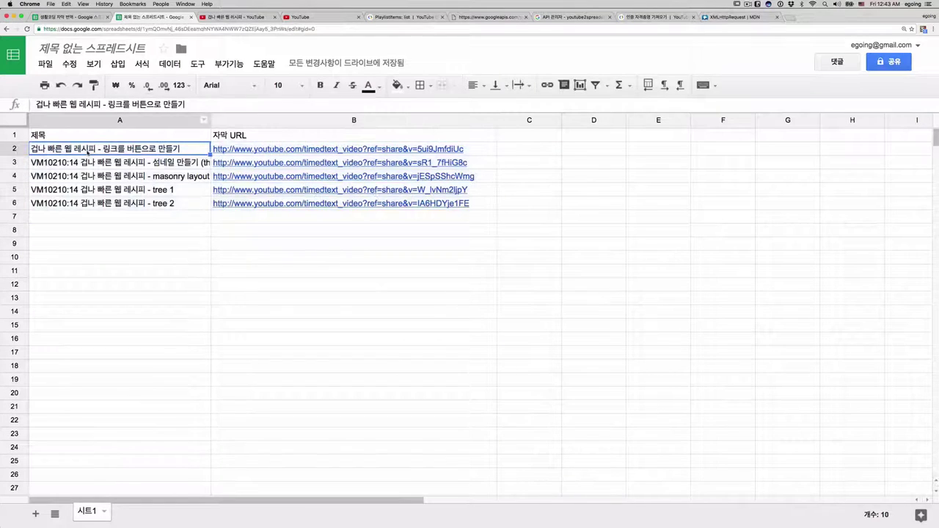
shift+click(391, 199)
key(Delete)
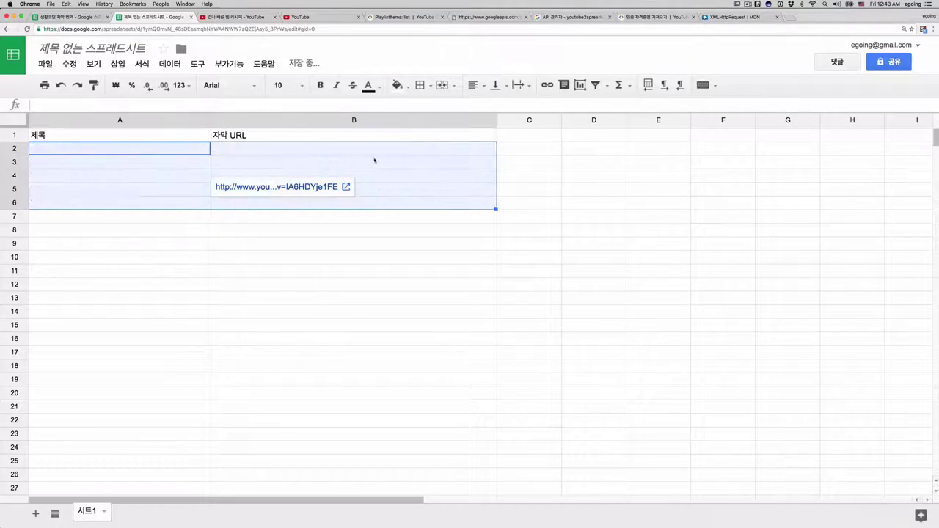
click(174, 151)
key(super+v)
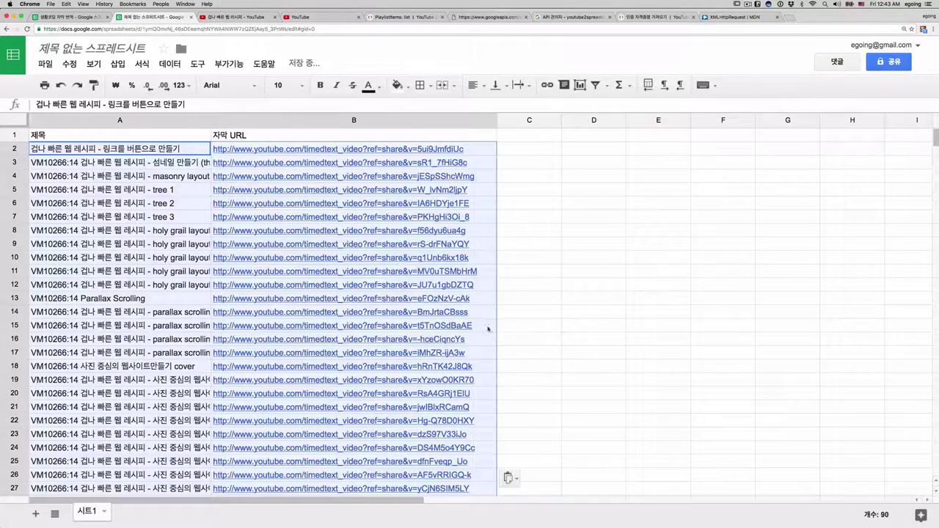
- Check the pasted subtitle URLs, such as cell B15, by scrolling through the sheet
click(488, 328)
scroll(488, 330, down, 10)
scroll(488, 330, up, 10)
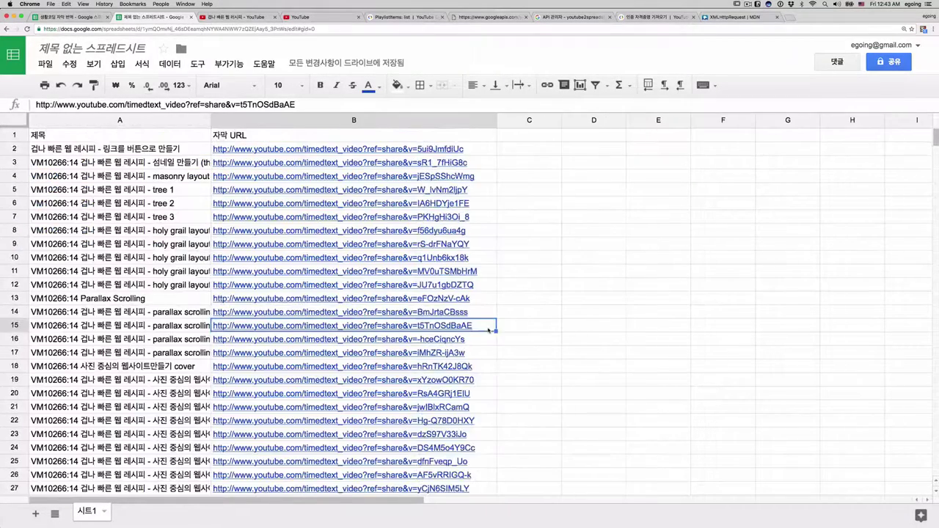
scroll(487, 330, down, 5)
scroll(488, 330, down, 5)
scroll(488, 330, up, 10)
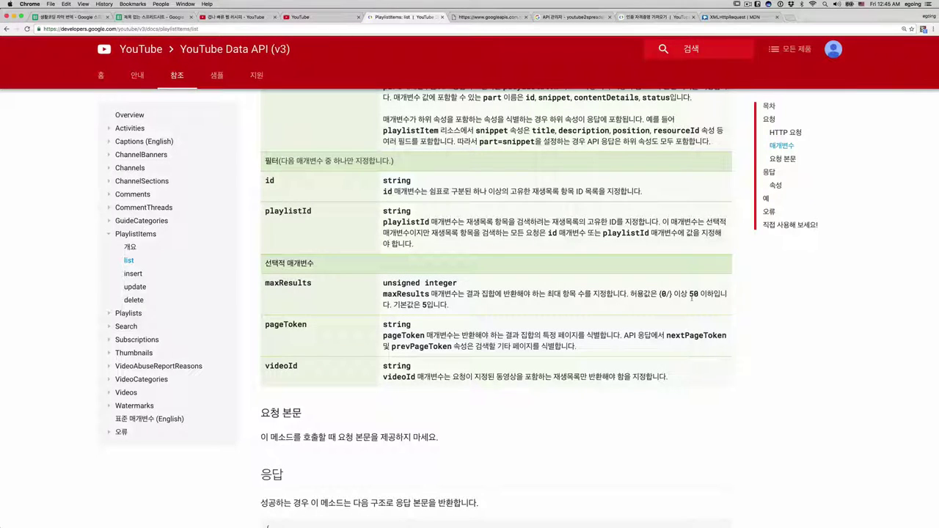
- Look up pageToken in the PlaylistItems parameter table, then return to the JSON request URL
scroll(690, 297, up, 5)
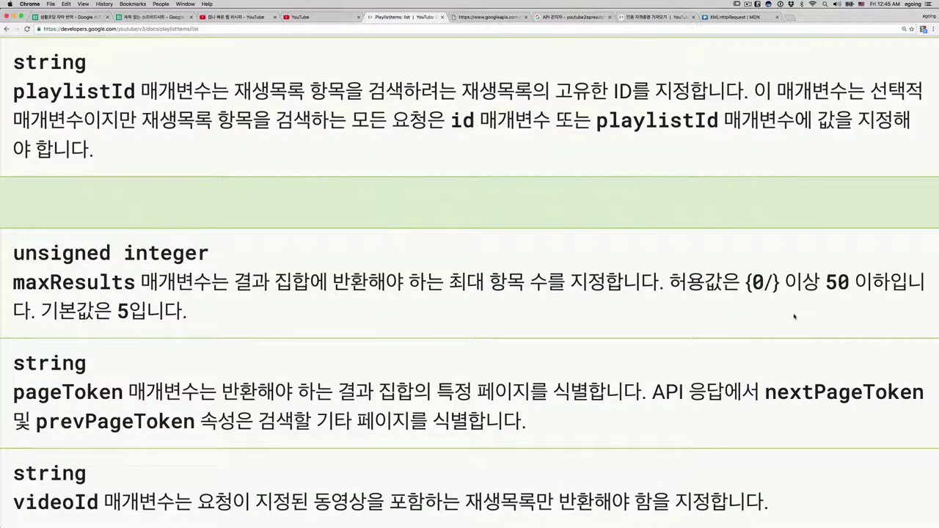
scroll(794, 317, down, 5)
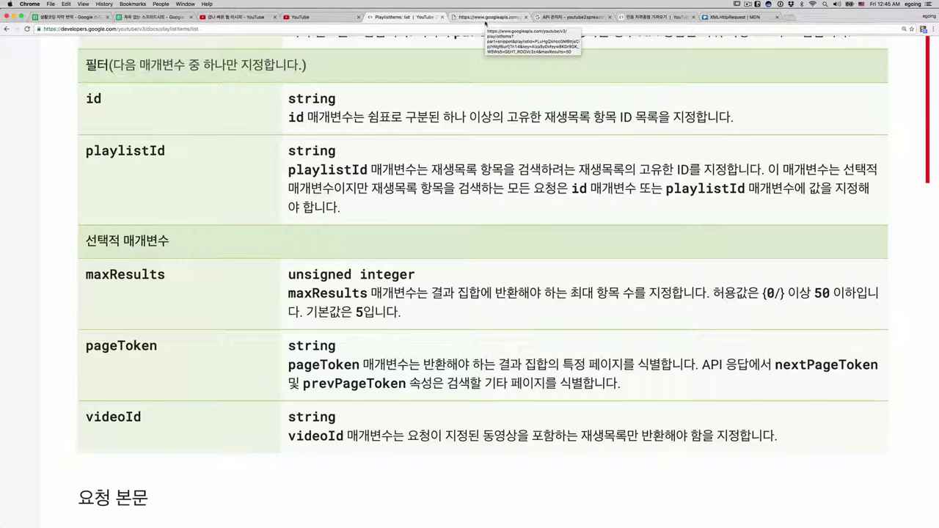
click(496, 21)
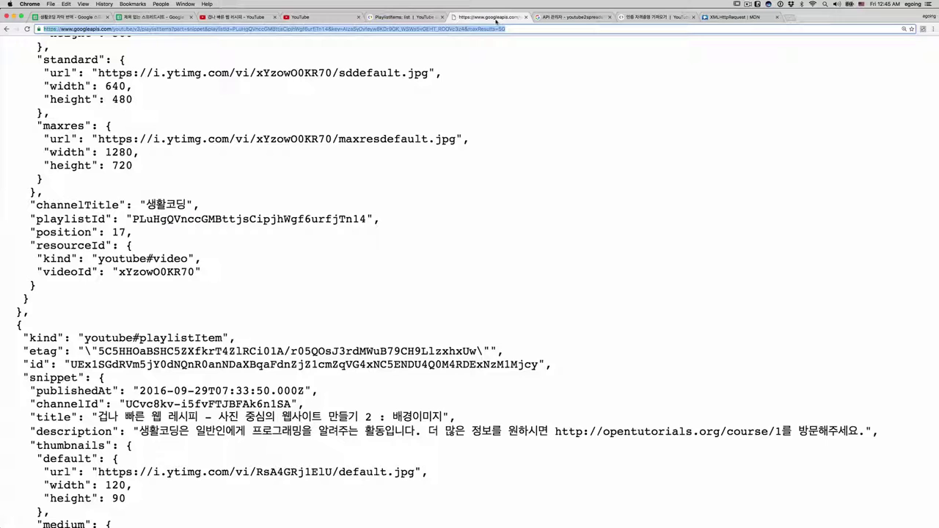
click(374, 16)
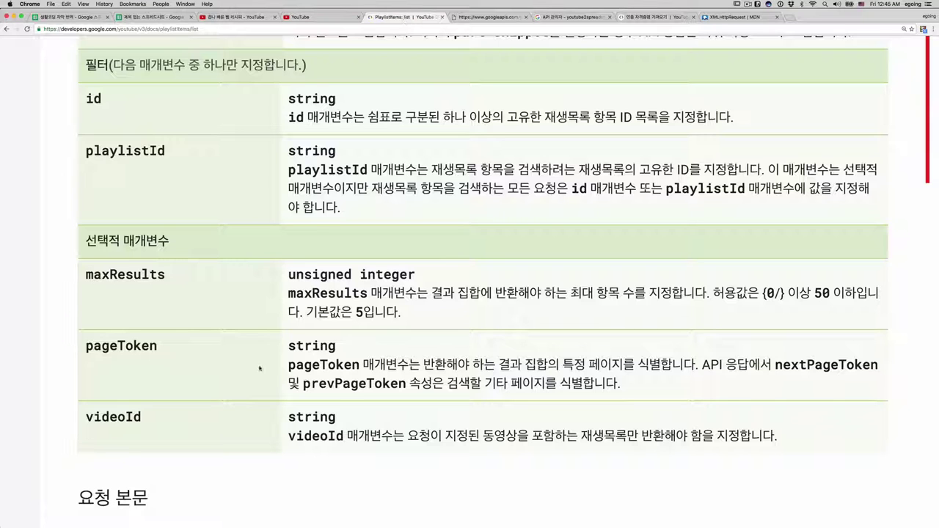
double_click(118, 346)
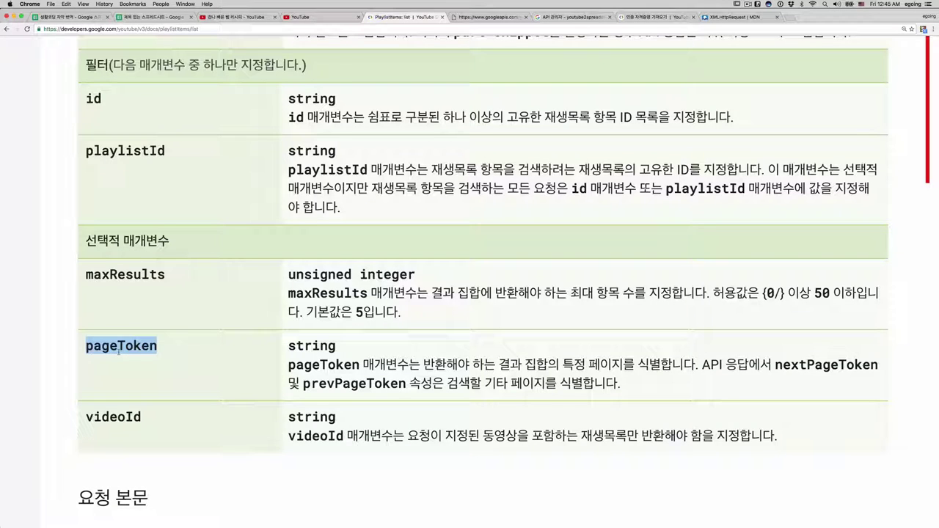
click(496, 17)
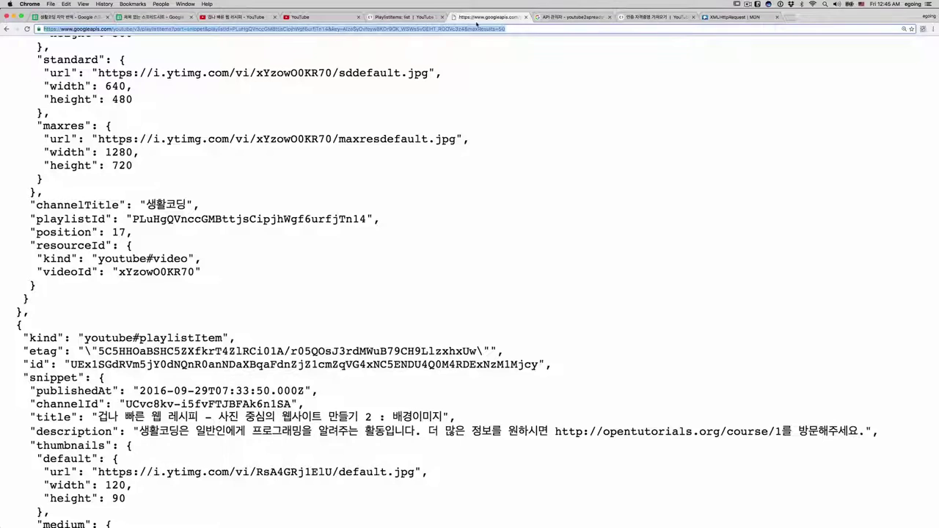
click(506, 28)
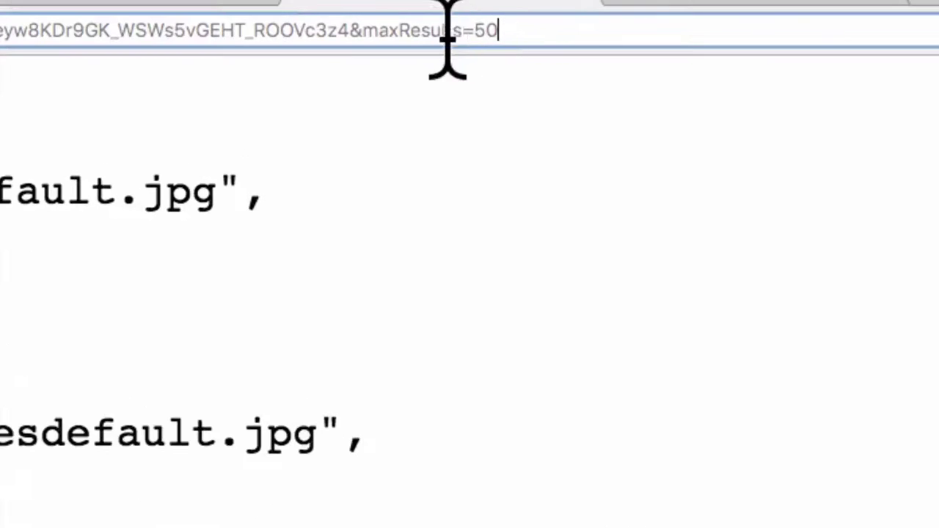
- Change maxResults in the request URL from 50 to 1 and reload the JSON response
double_click(503, 28)
text(1)
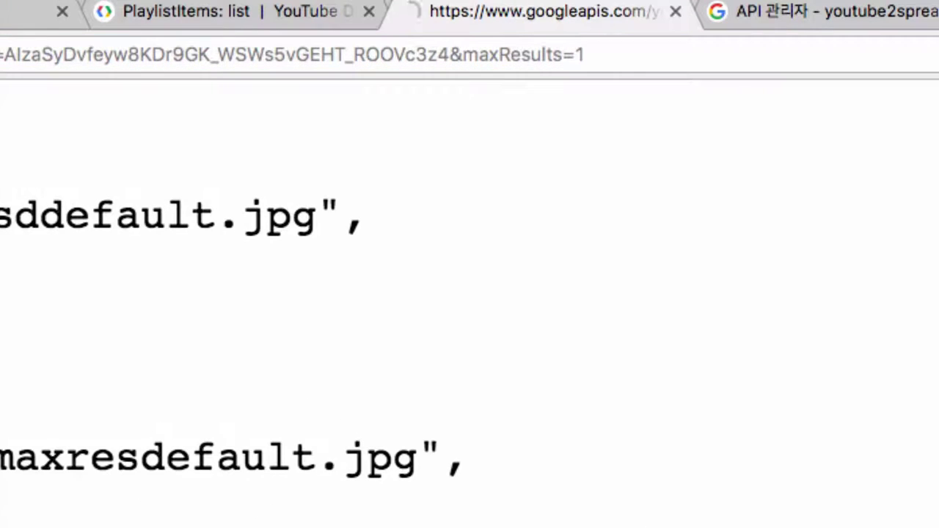
key(Return)
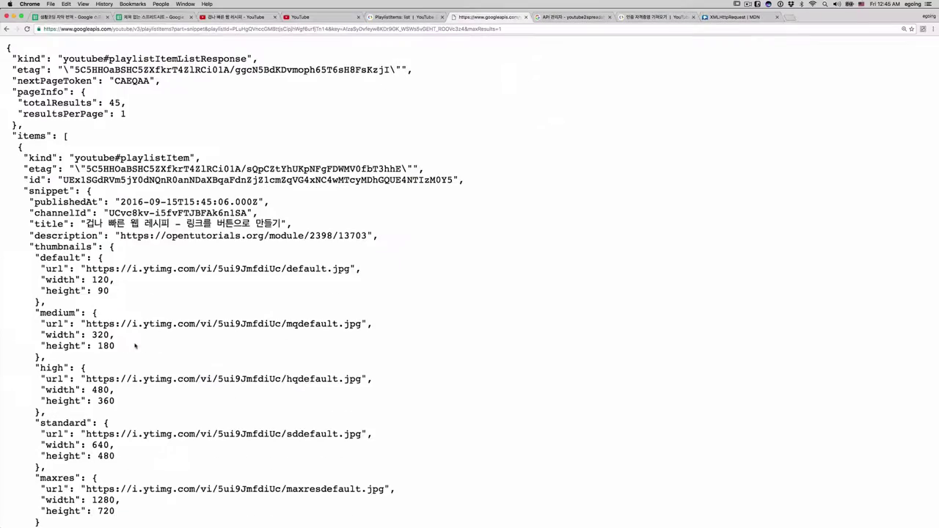
scroll(235, 286, down, 5)
scroll(234, 286, up, 5)
drag(19, 146, 53, 486)
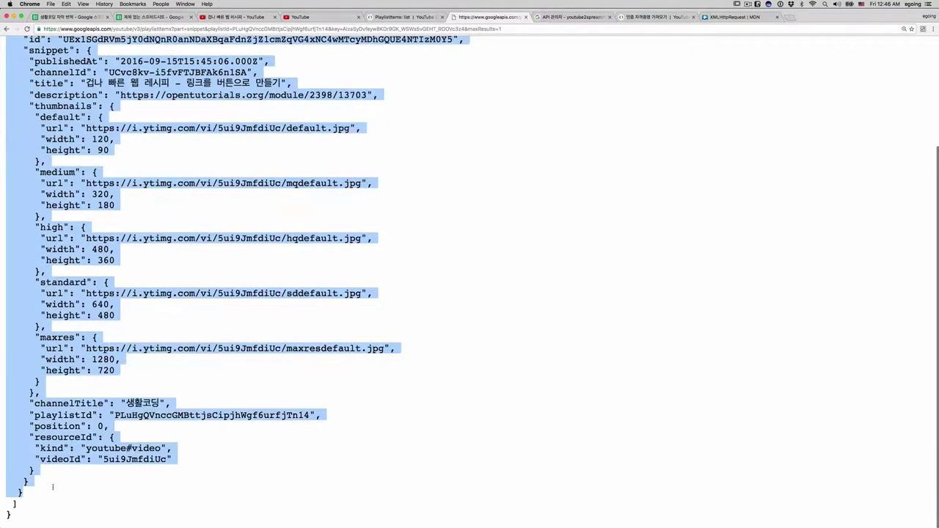
scroll(53, 486, up, 3)
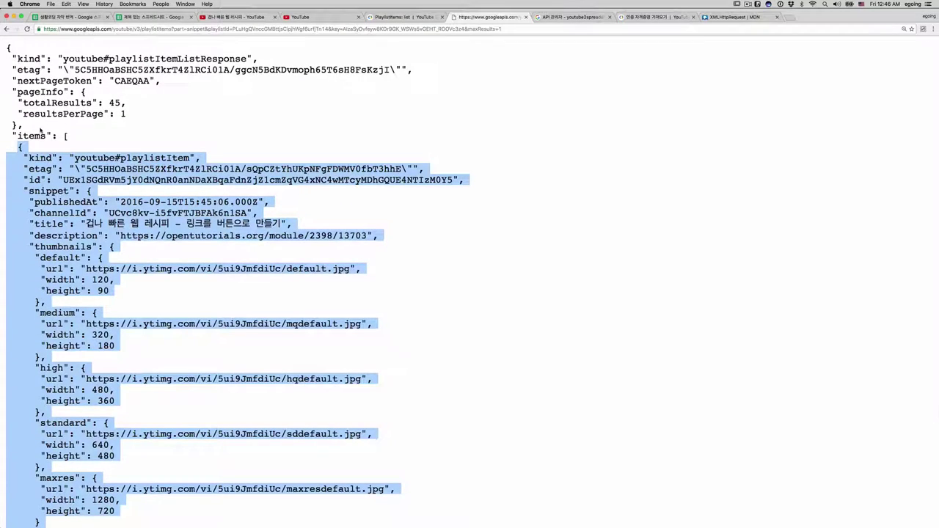
click(40, 88)
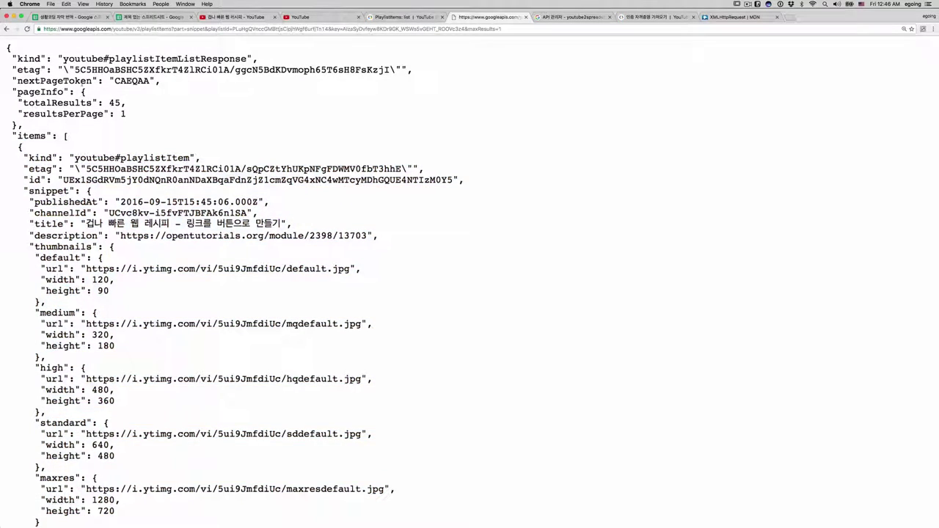
- Zoom in to read the nextPageToken value CAEQAA, then reset the page zoom
key(super+equal)
key(super+equal)
key(super+equal)
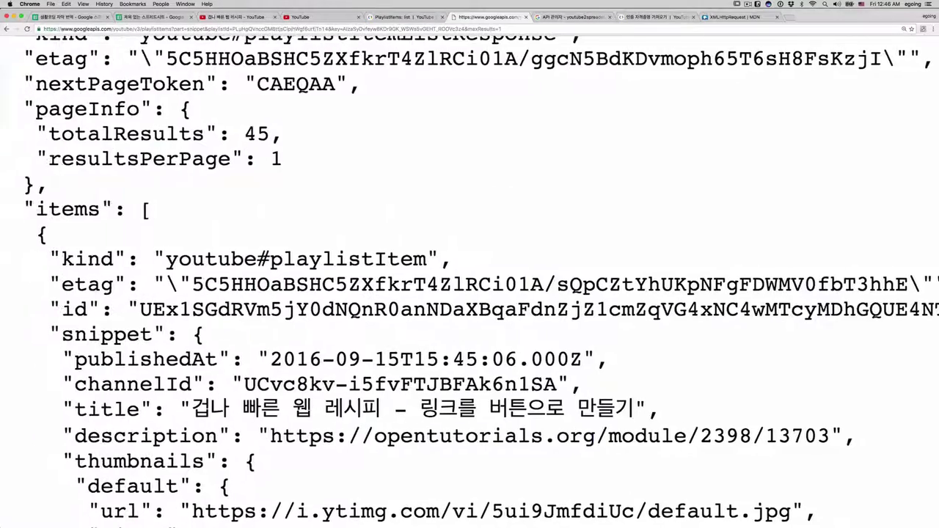
double_click(299, 83)
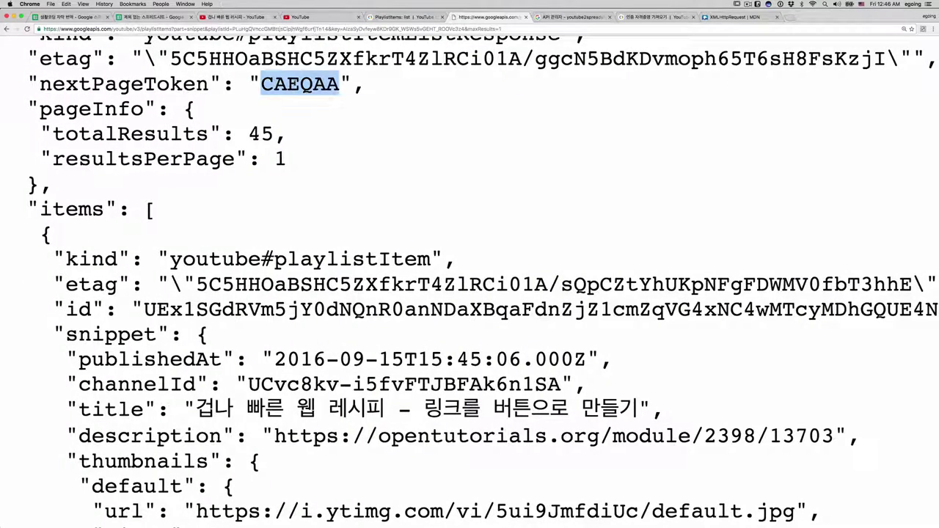
key(super+0)
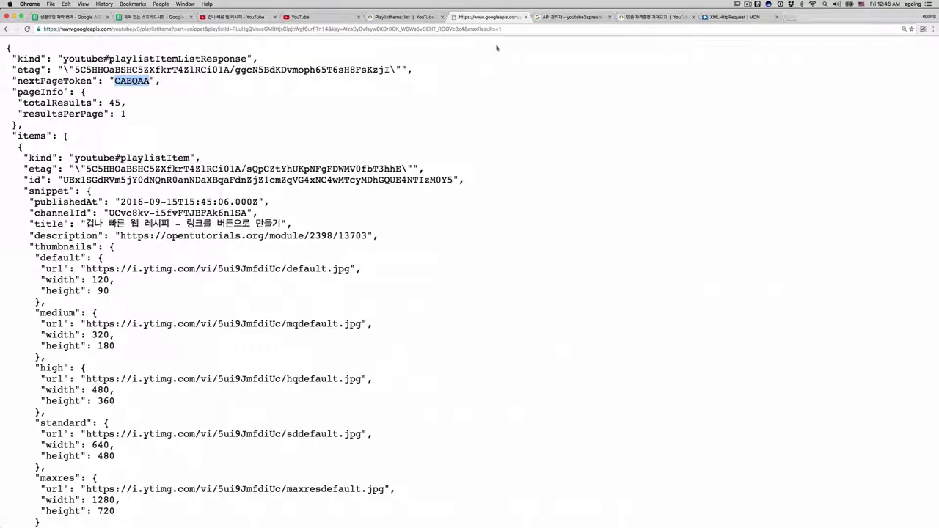
click(417, 17)
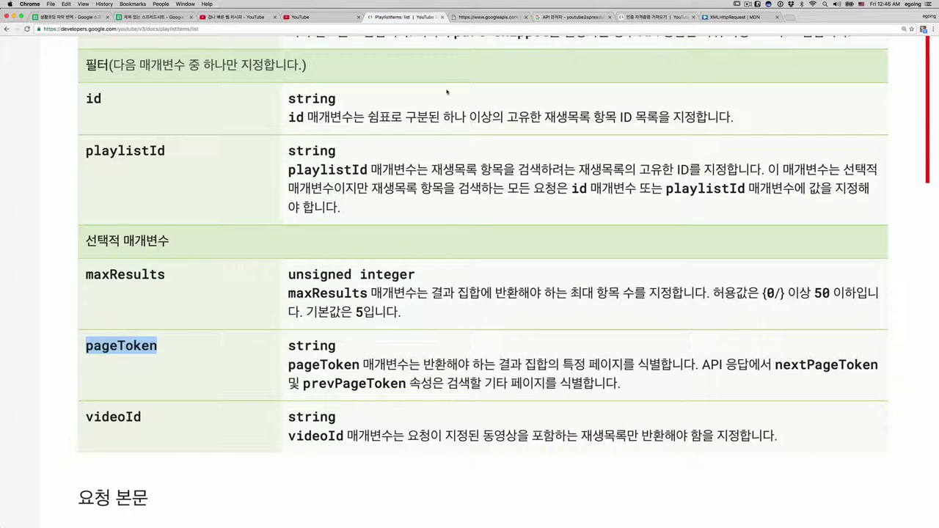
- Append &pageToken=CAEQAA to the googleapis request URL and load it
click(506, 16)
click(512, 29)
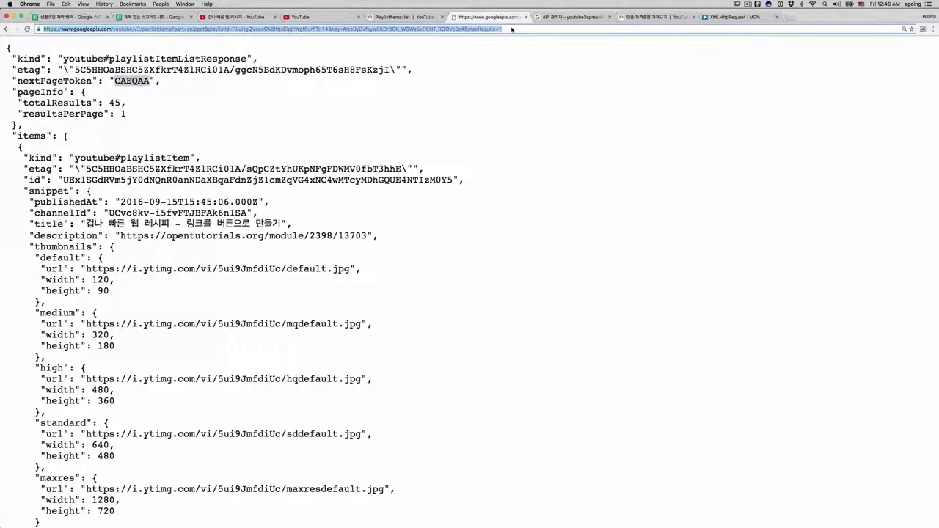
click(512, 29)
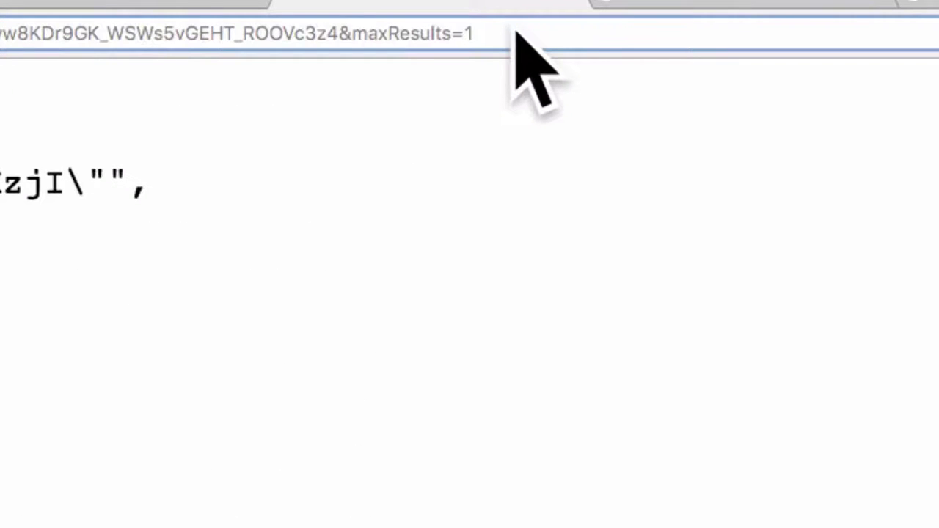
text(&maxResults=1&)
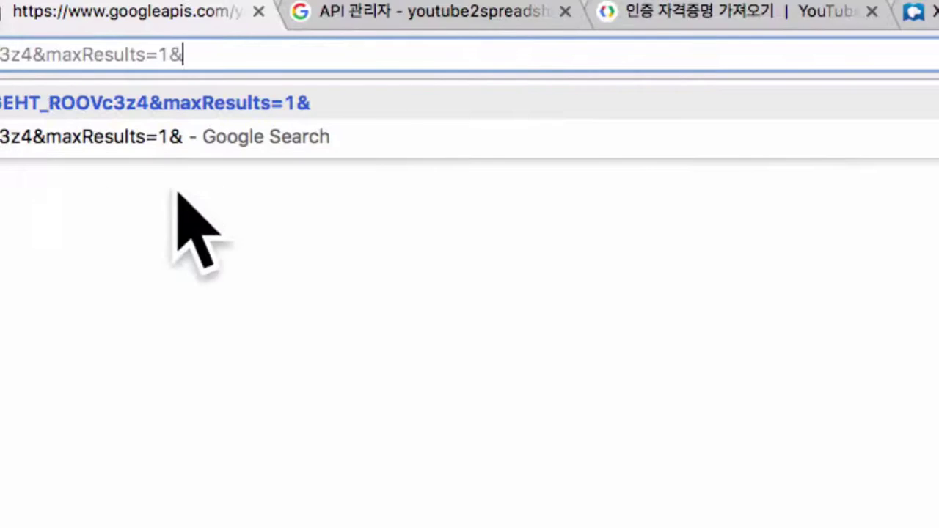
text(page)
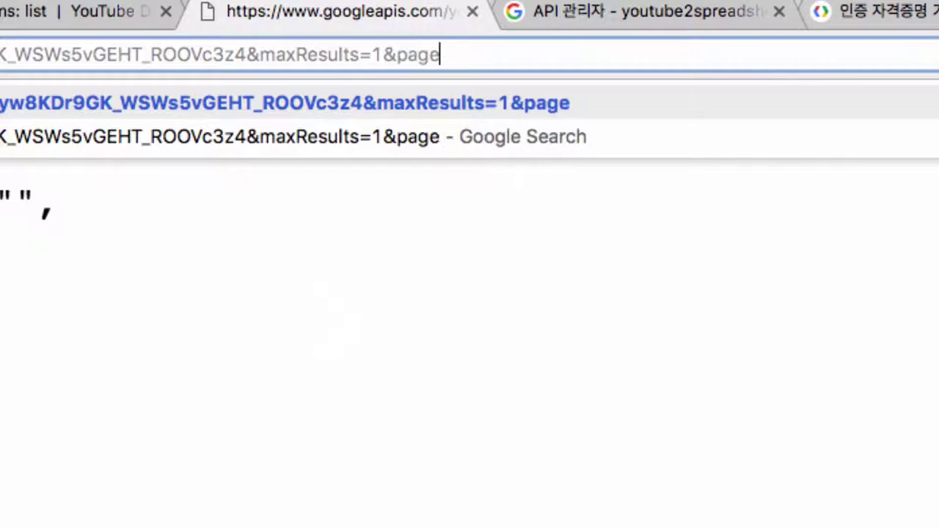
text(Token=)
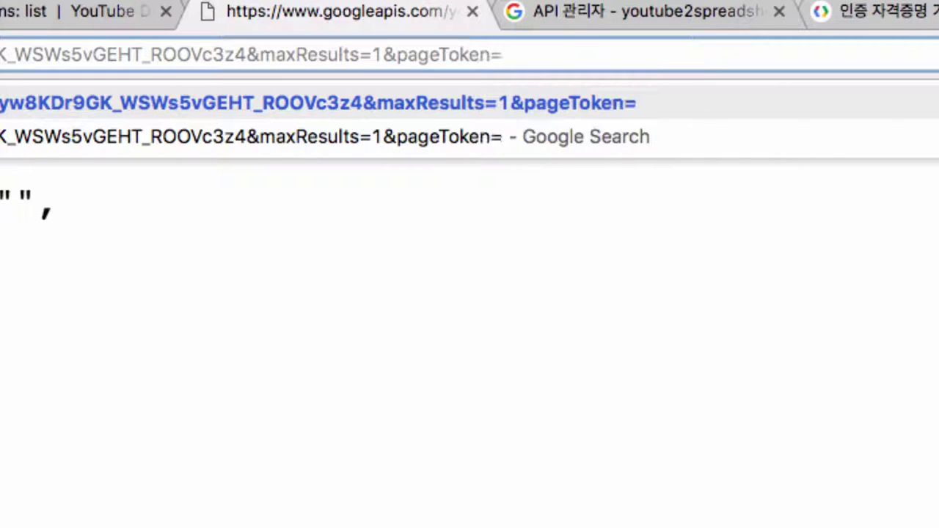
text(CAEQAA)
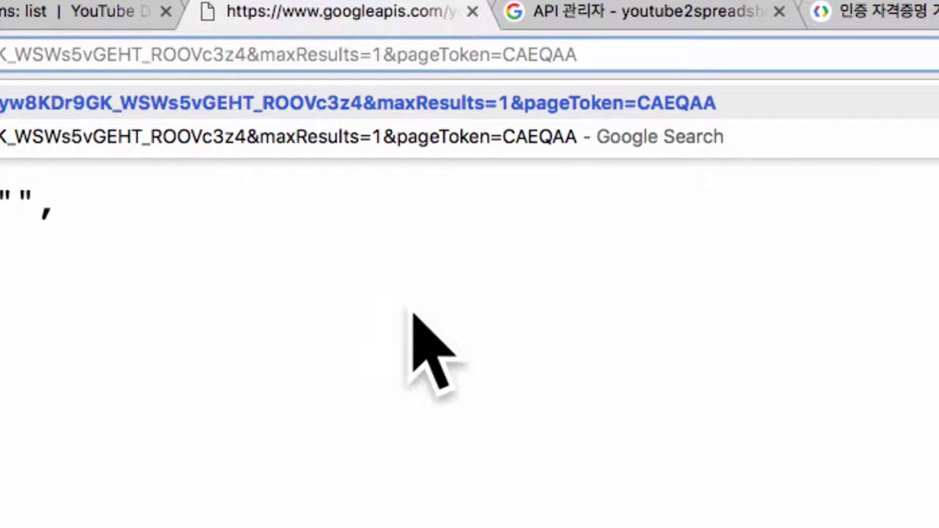
click(410, 388)
click(579, 73)
key(Return)
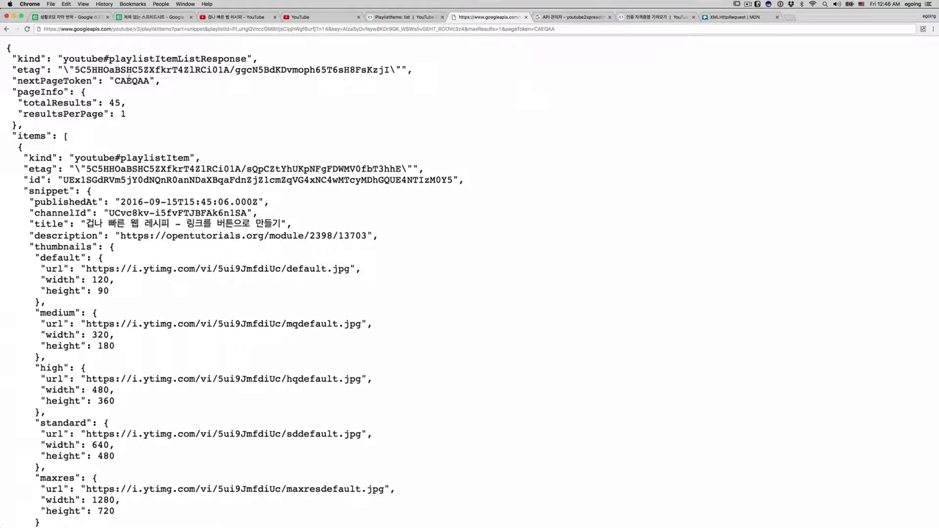
- Inspect the returned item's token values and thumbnails, then reload the pageToken=CAEQAA request
double_click(128, 80)
drag(16, 136, 201, 405)
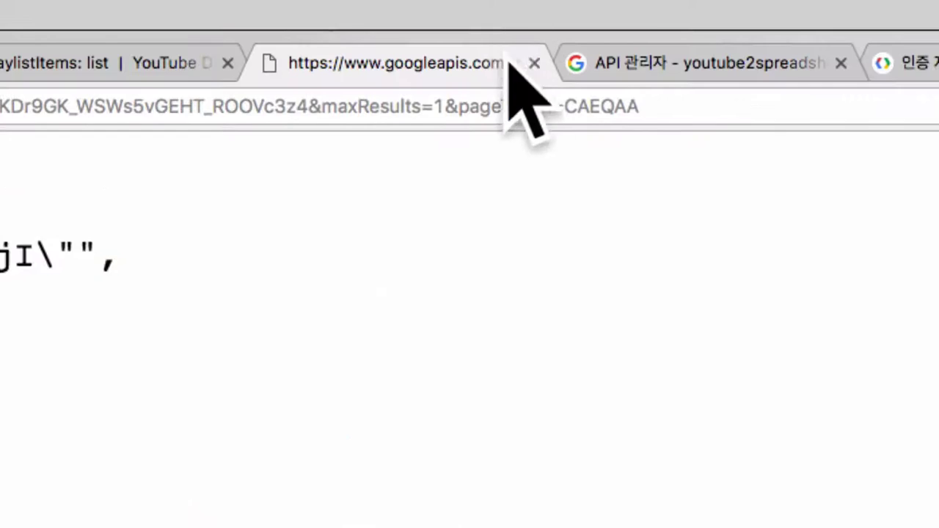
click(521, 30)
double_click(509, 107)
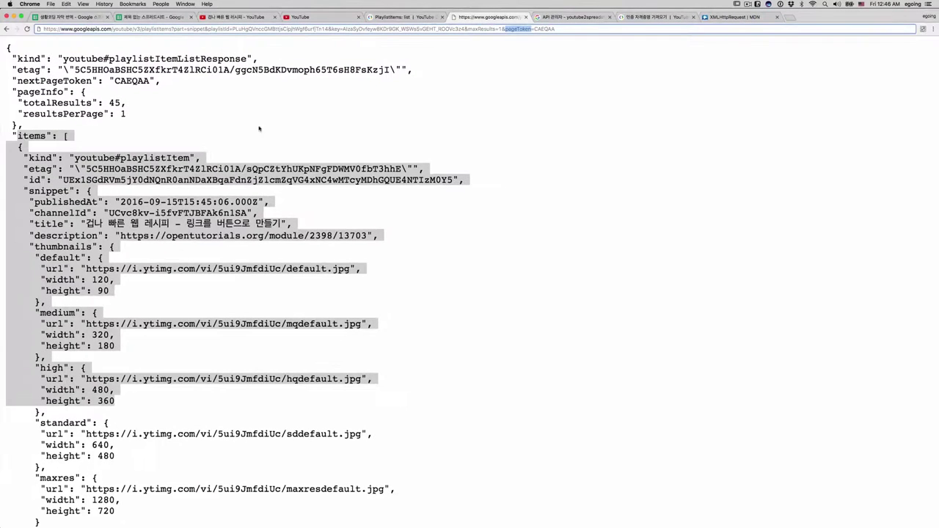
double_click(55, 81)
double_click(132, 80)
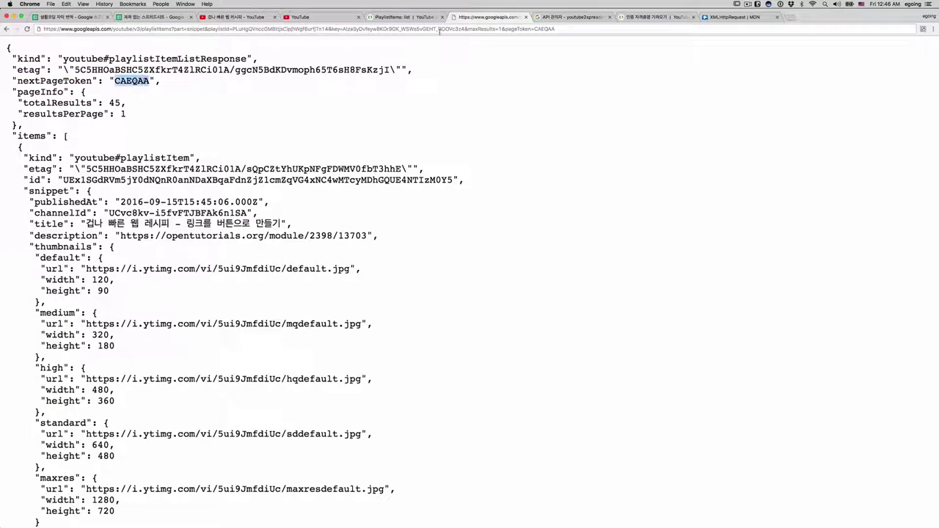
click(546, 29)
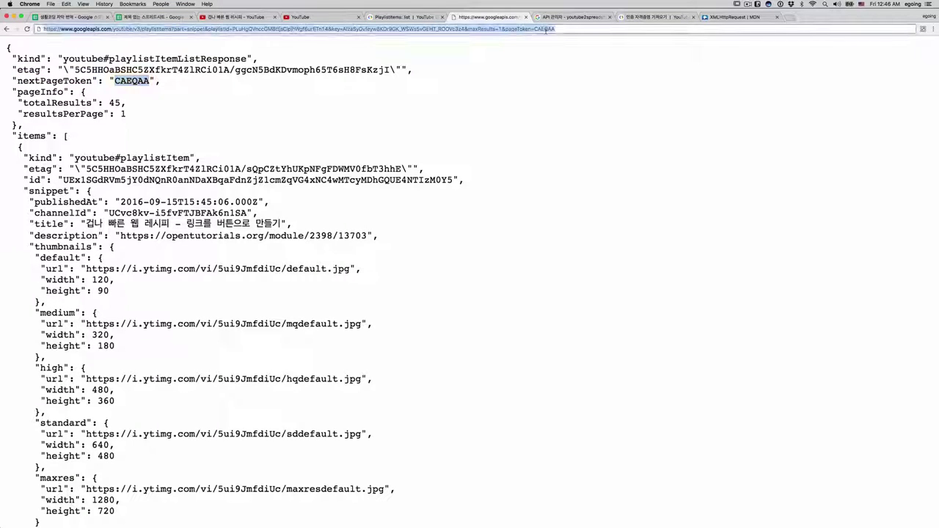
key(Return)
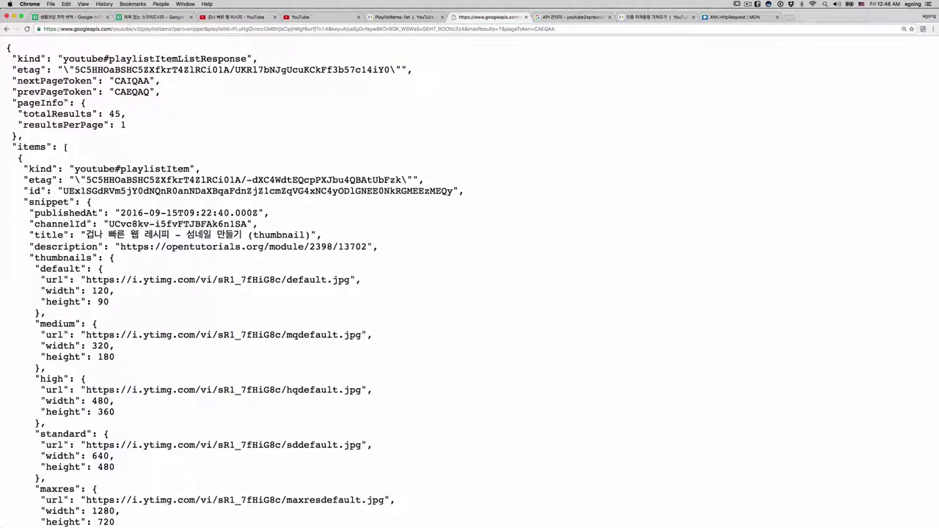
- Replace the URL's CAEQAA token with CAIQAA and load the masonry layout item
drag(85, 235, 295, 234)
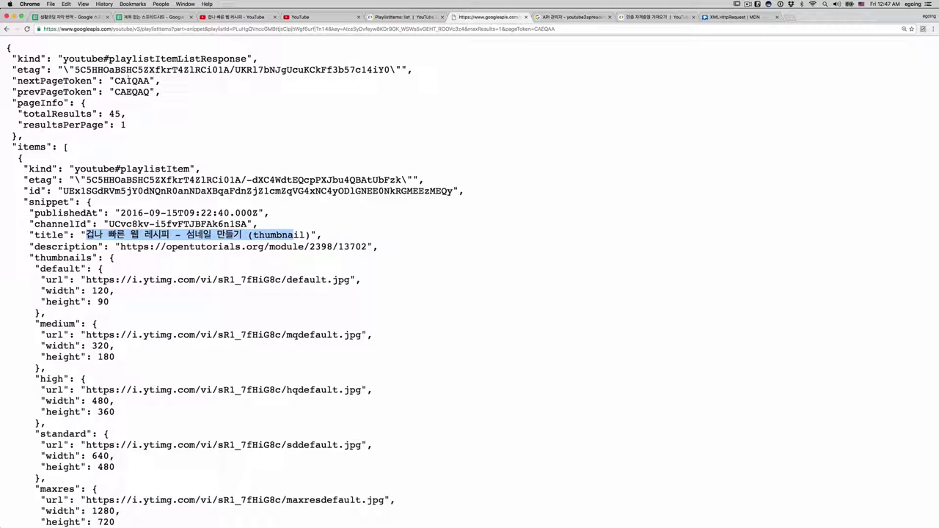
double_click(131, 81)
key(cmd+c)
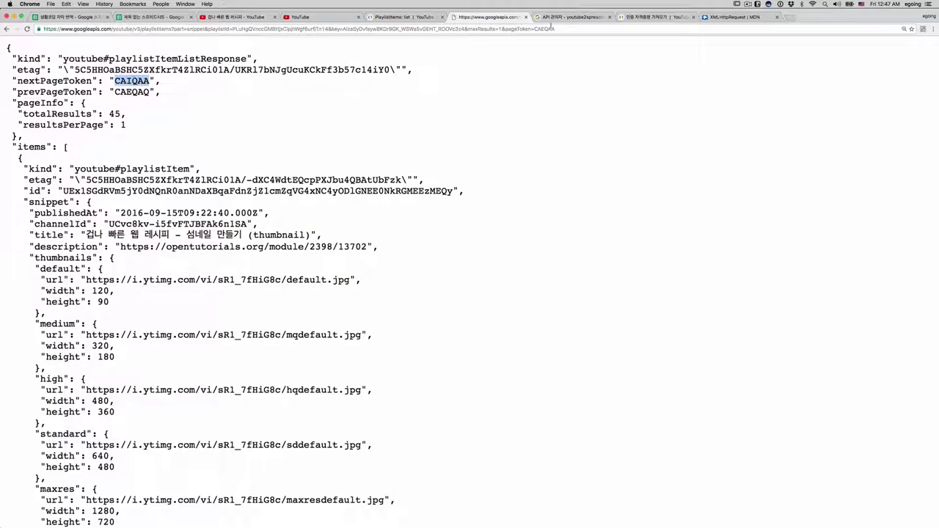
click(549, 28)
double_click(546, 29)
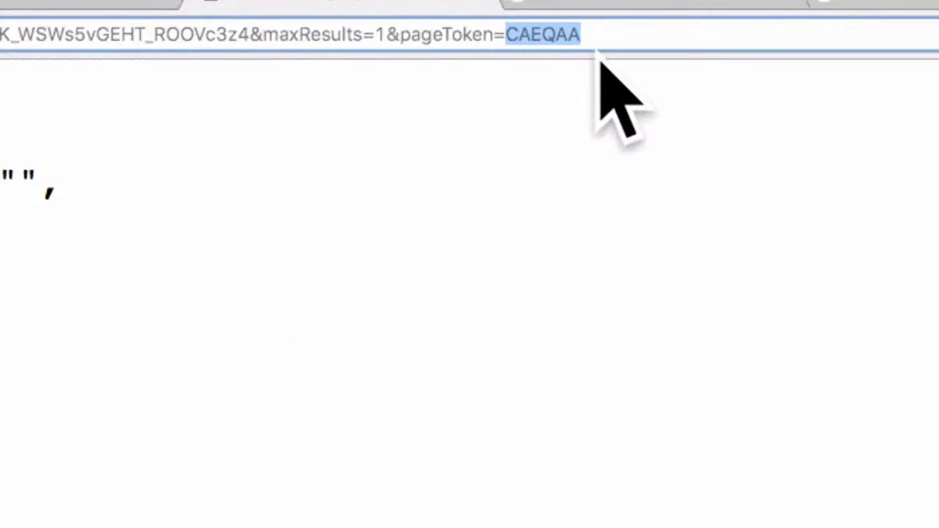
key(cmd+v)
key(Return)
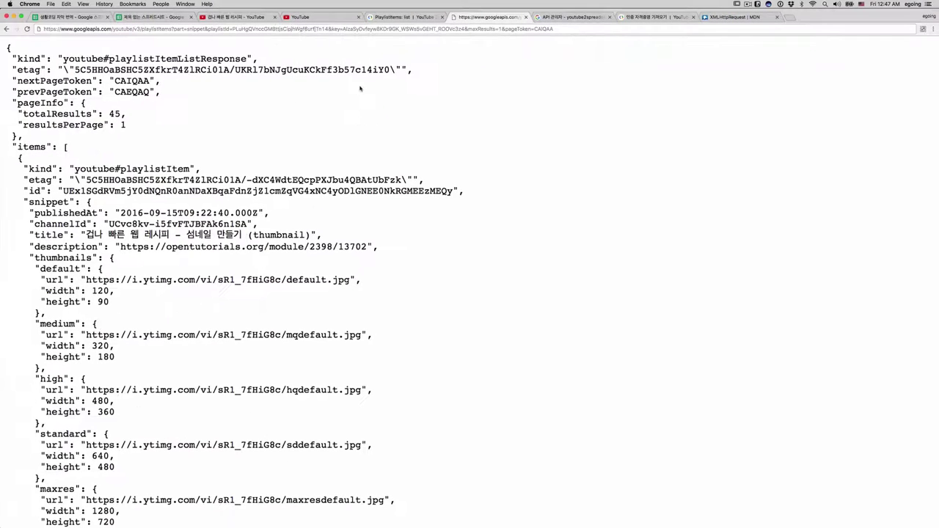
key(Return)
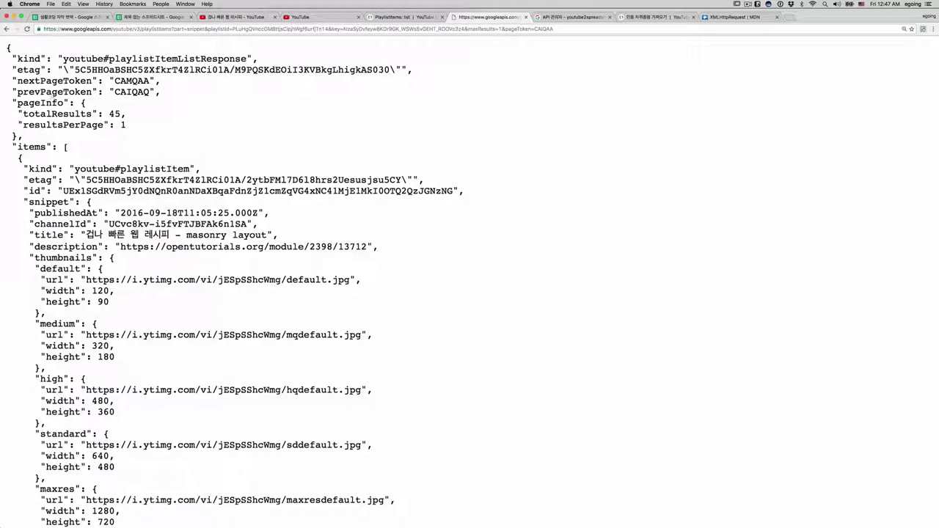
double_click(140, 91)
- Change the recalled request URL to maxResults=3 and add an empty pageToken= parameter
click(233, 16)
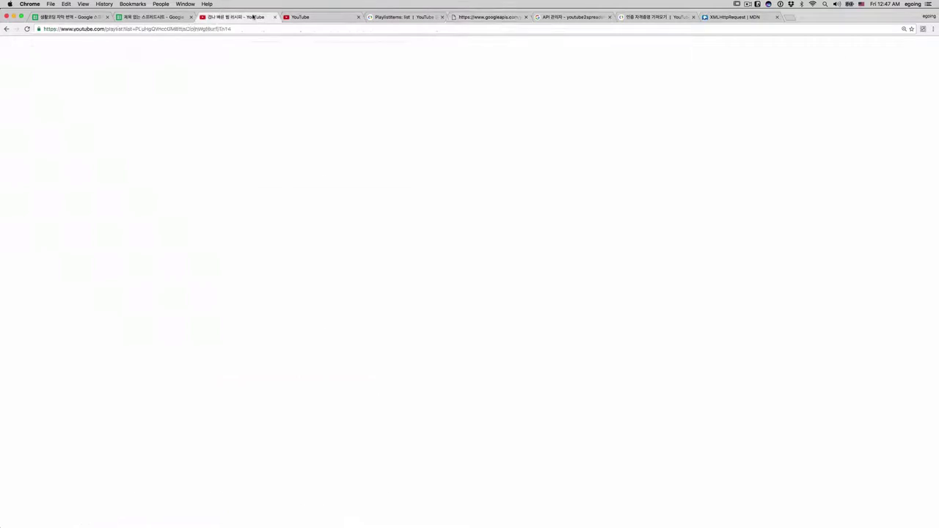
scroll(371, 440, down, 10)
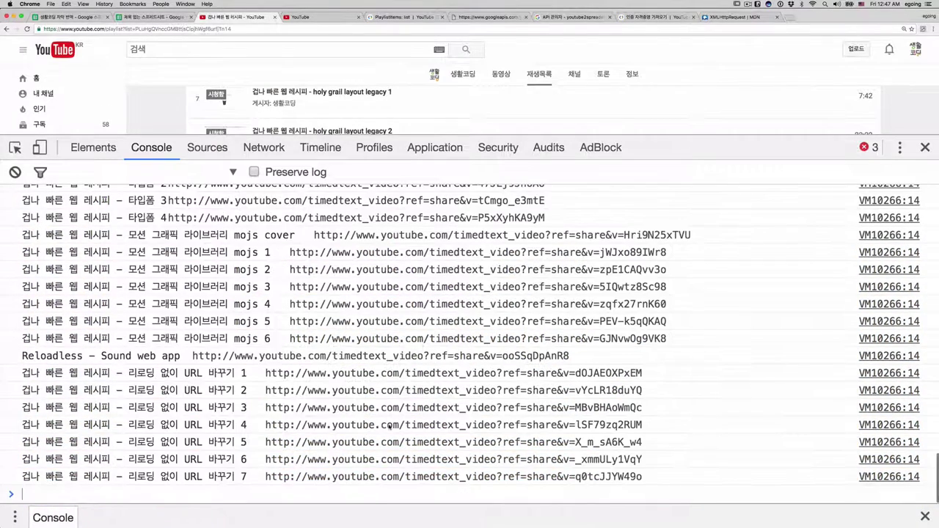
key(Up)
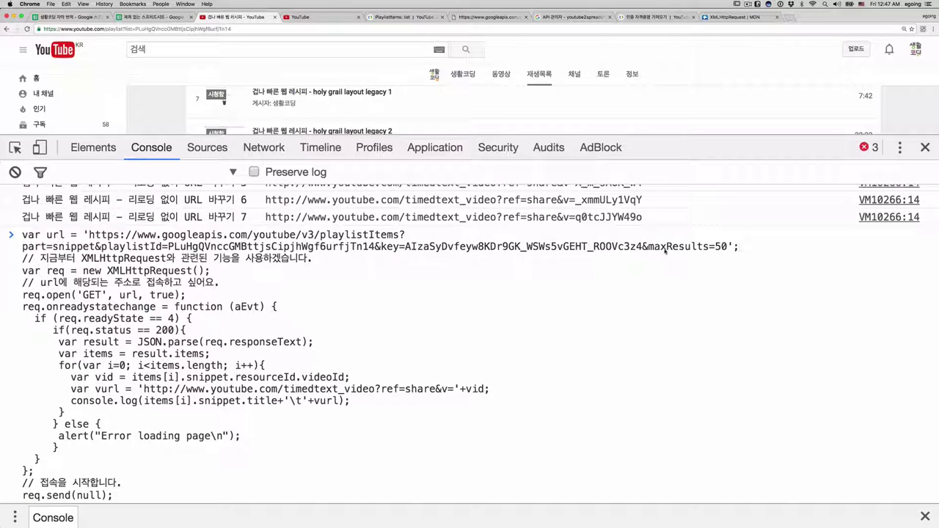
double_click(722, 246)
key(Right)
text(&)
text(pageTe)
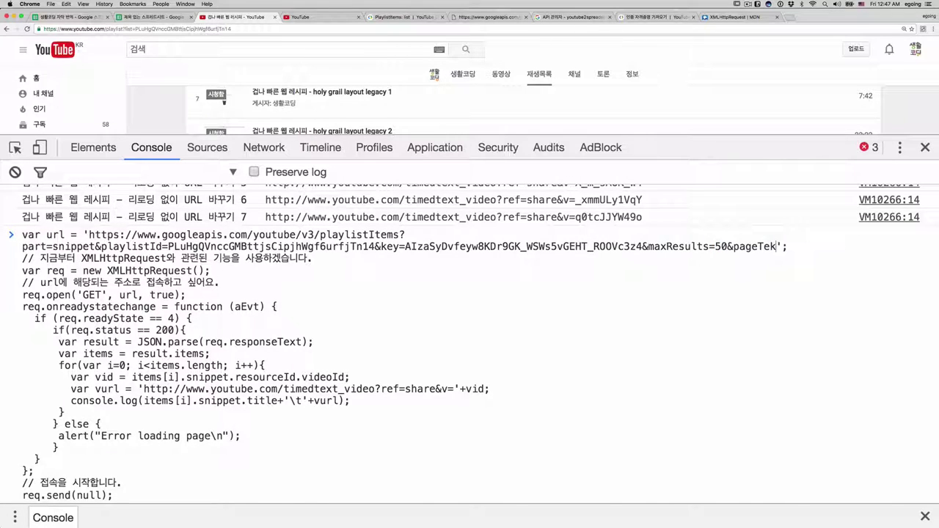
key(BackSpace)
text(oken=)
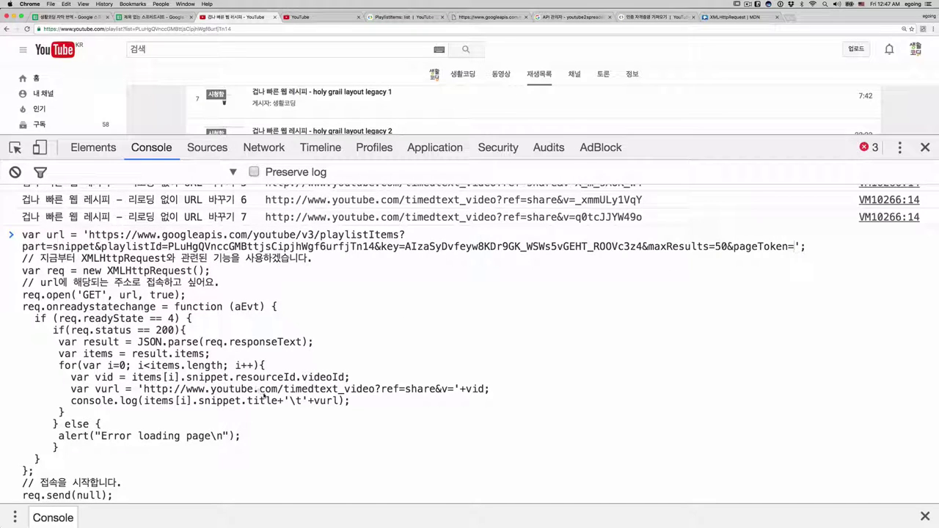
click(727, 247)
key(BackSpace)
key(BackSpace)
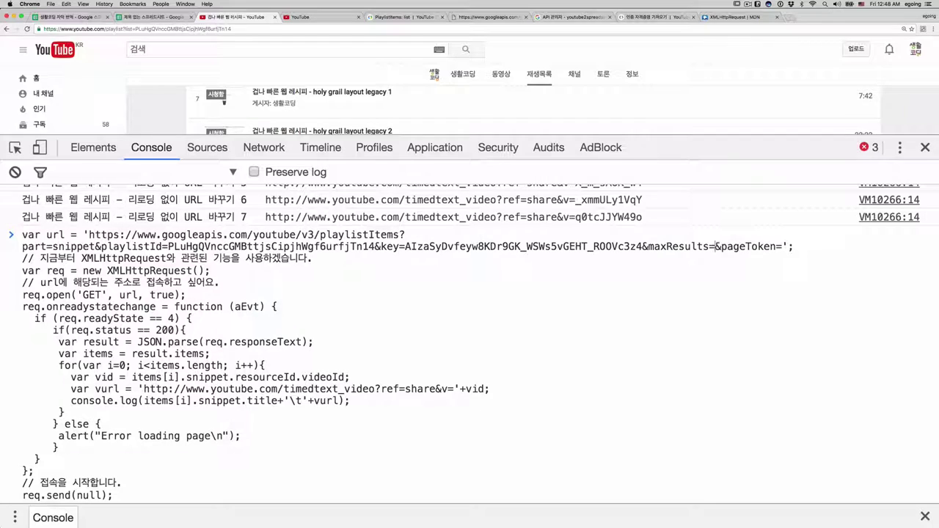
text(3)
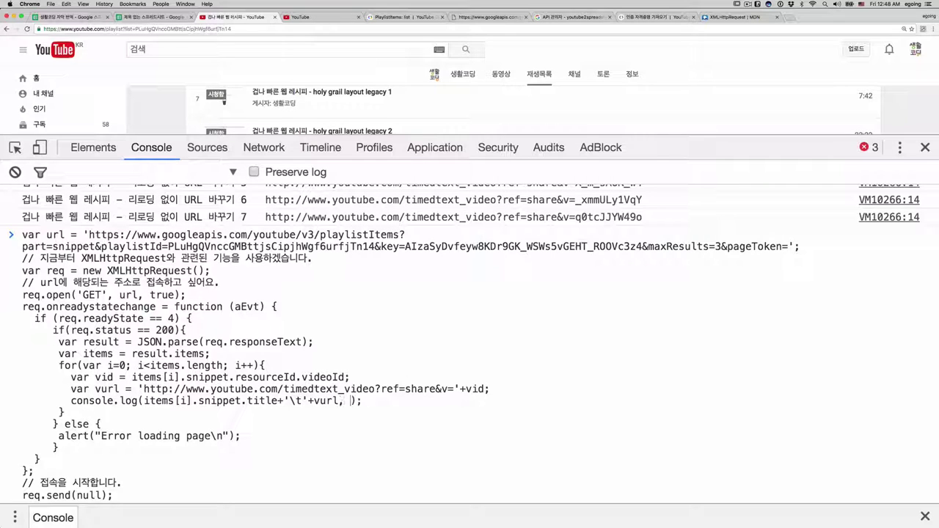
- Start a new loop line 'var pageToken = items[i].' below the videoId line
click(366, 375)
key(shift+Return)
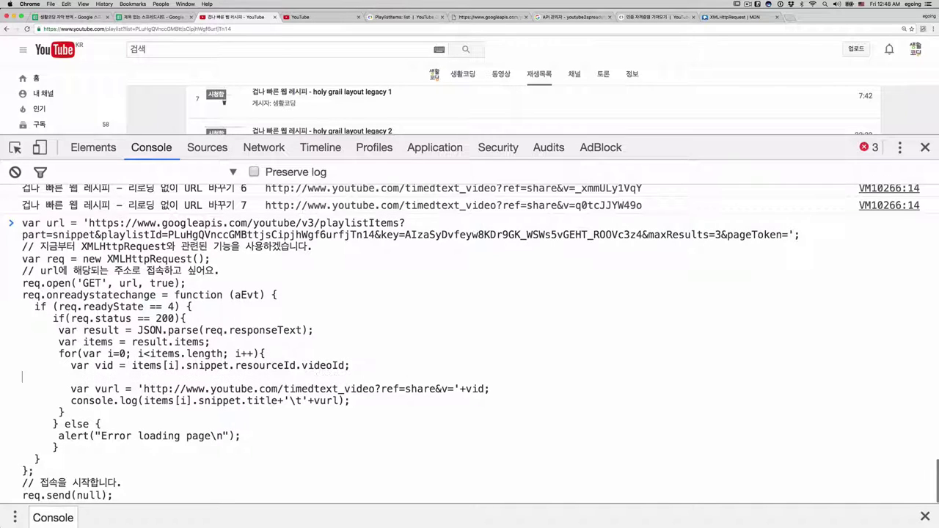
text(var )
text(p)
text(ageToken)
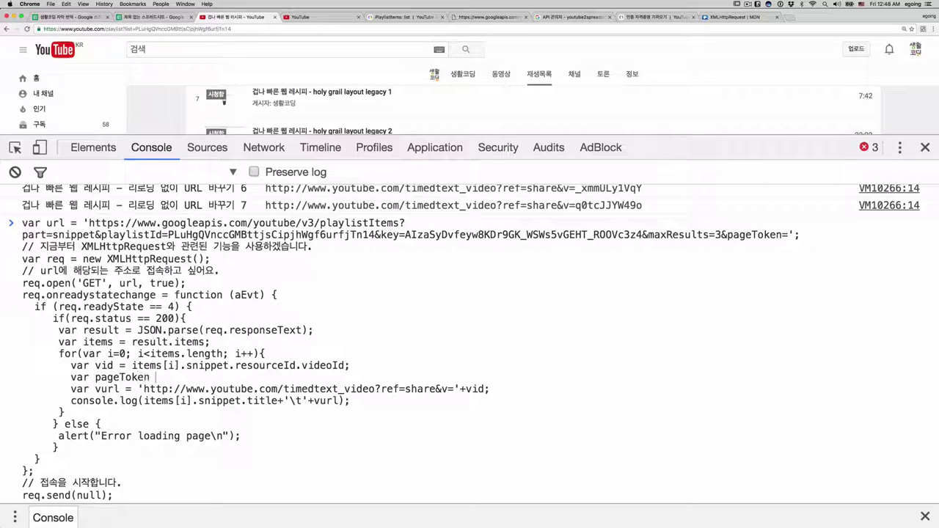
text( =)
double_click(147, 366)
shift+click(346, 365)
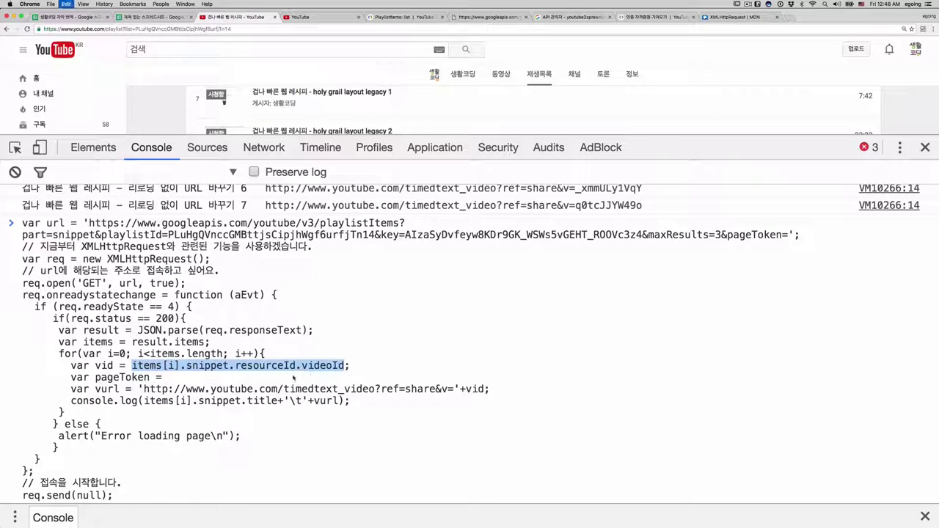
click(242, 380)
text(items[i].snippet.resourceId.videoId)
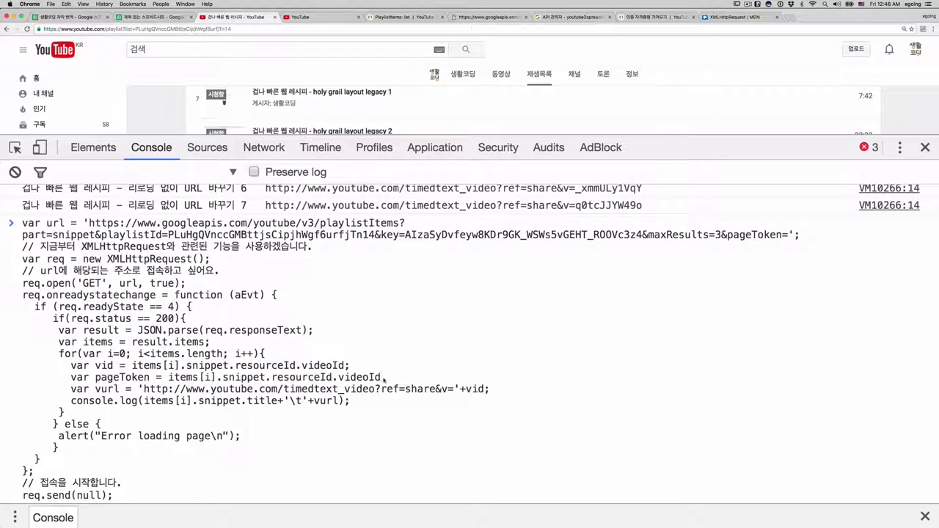
drag(381, 377, 222, 377)
key(BackSpace)
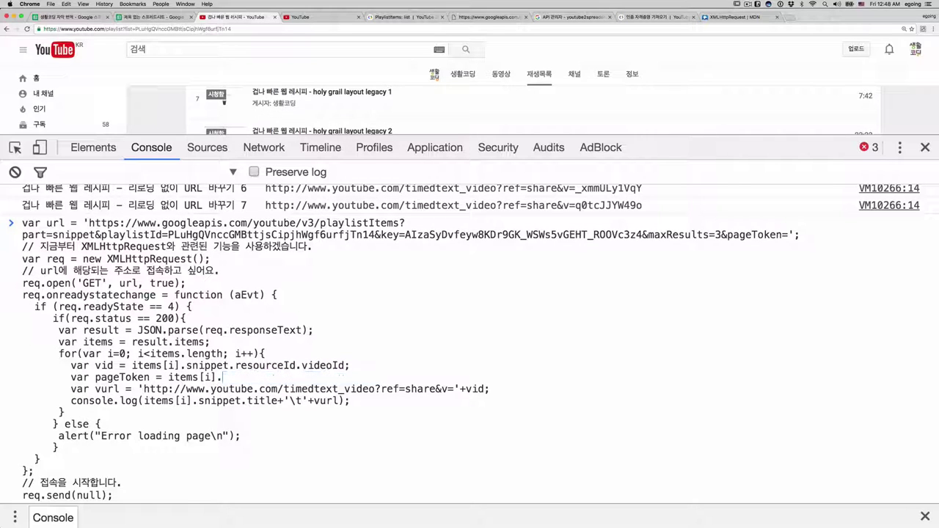
- Complete the line as items[i].nextPageToken; using the field name from the JSON response
click(486, 18)
double_click(55, 80)
key(super+c)
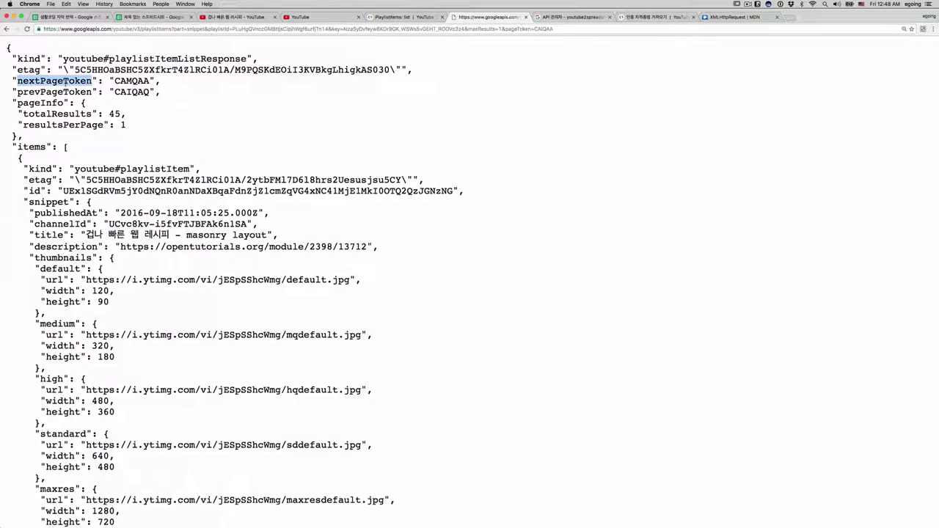
click(236, 17)
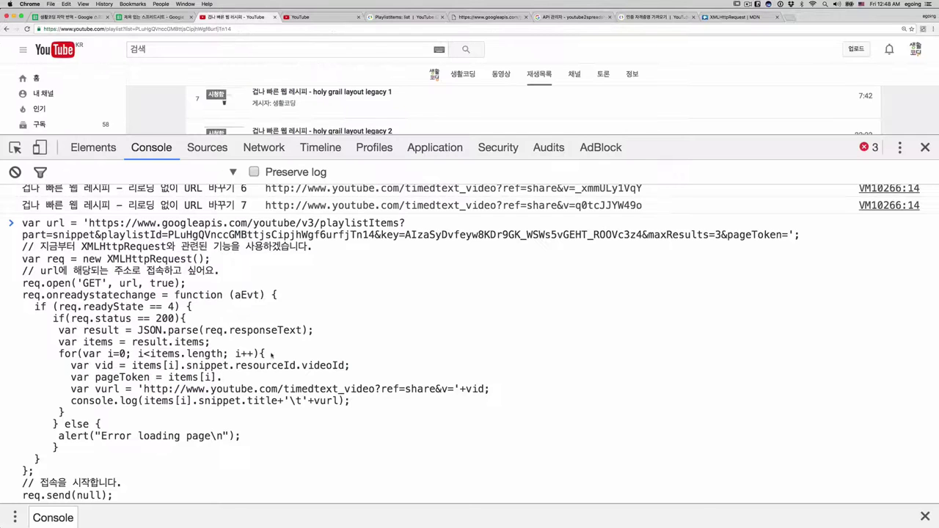
click(246, 377)
key(super+v)
text(;)
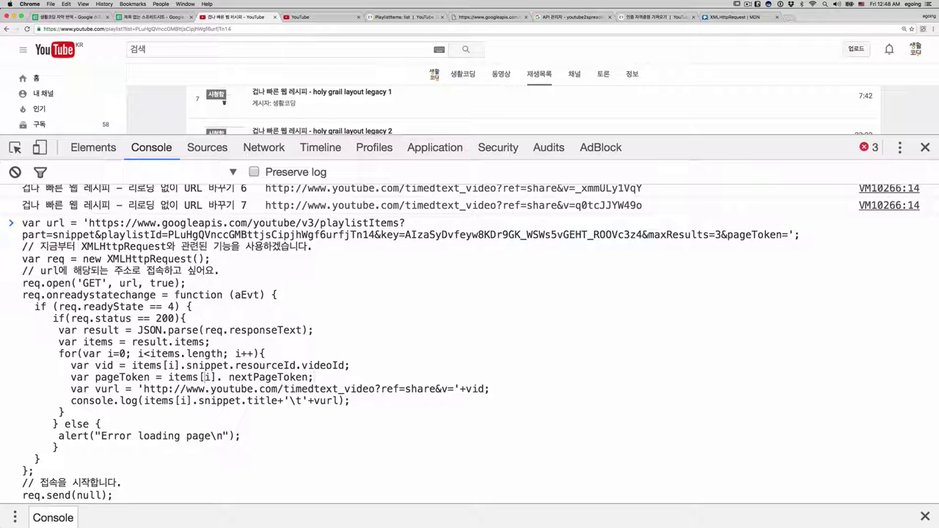
click(224, 377)
key(BackSpace)
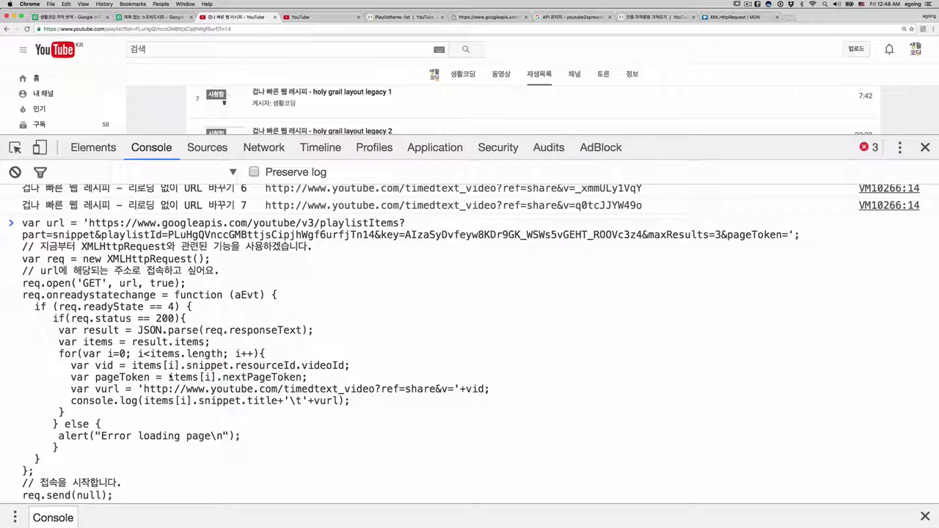
- Append +' pageToken:'+pageToken to the console.log output and run the script
double_click(138, 378)
click(358, 408)
click(338, 401)
text(+')
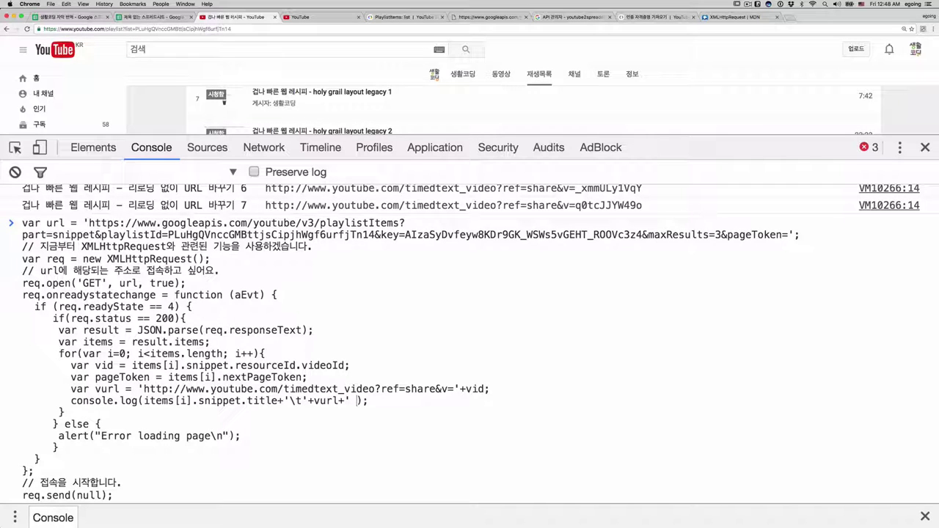
text( pageTok)
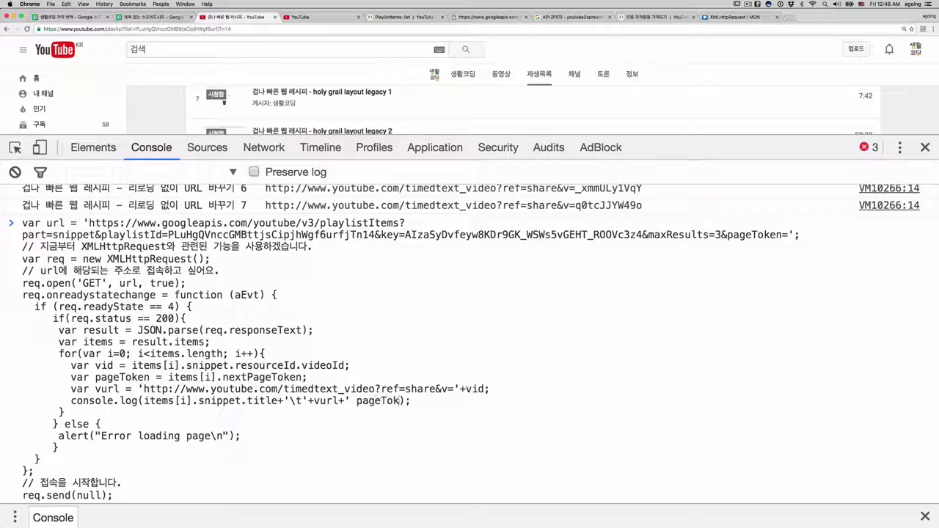
text(en:'+ pageToken)
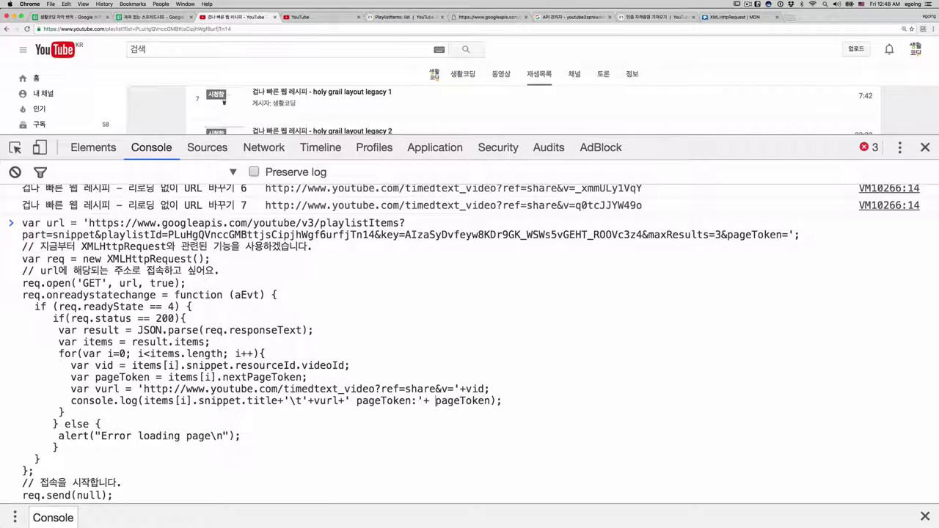
key(BackSpace)
key(Return)
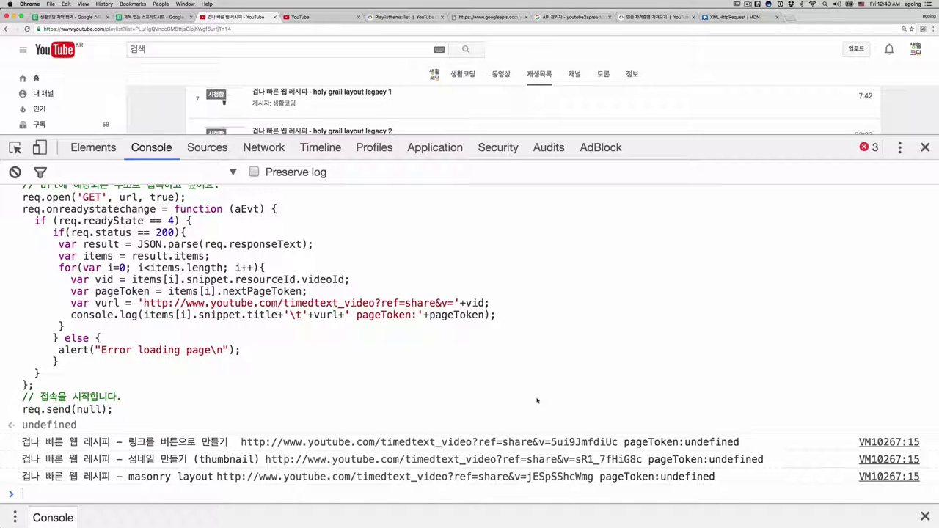
- Remove the pageToken logging and the var pageToken line from the recalled script's loop
key(Up)
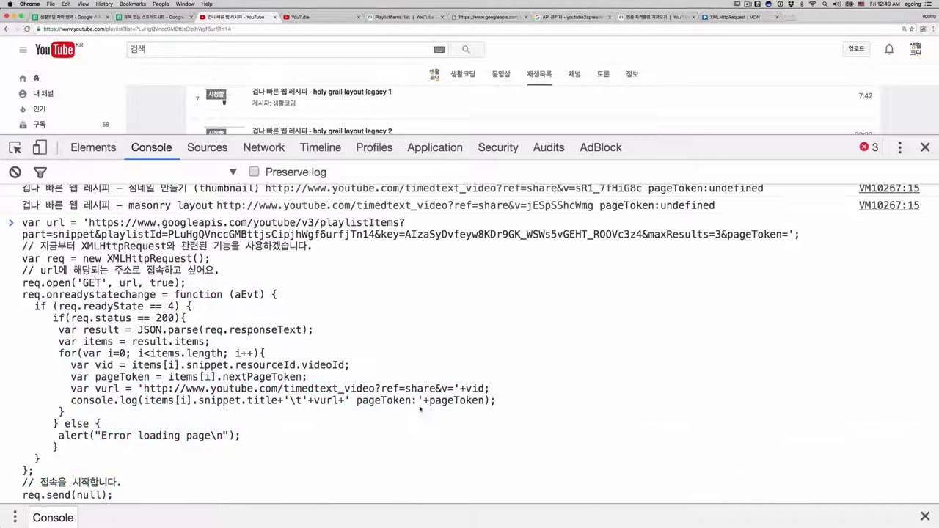
drag(338, 400, 486, 400)
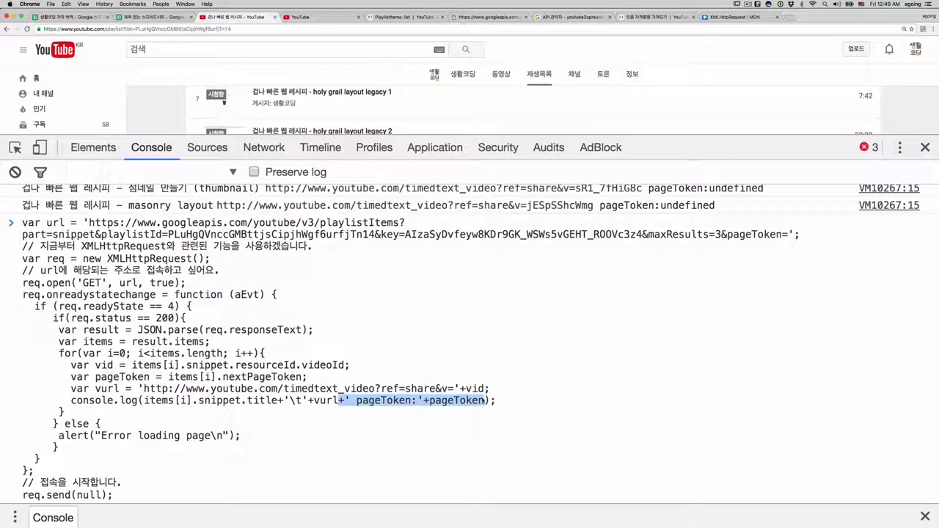
key(BackSpace)
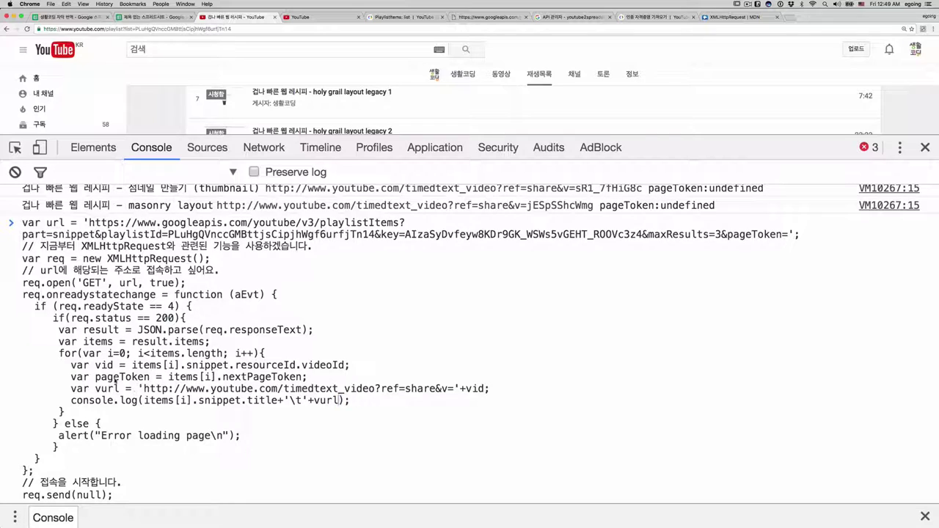
double_click(117, 376)
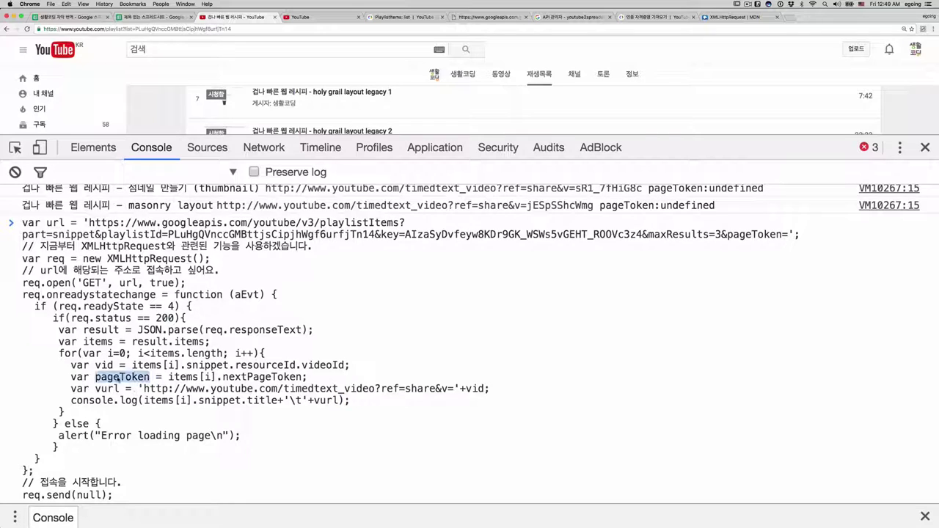
double_click(77, 377)
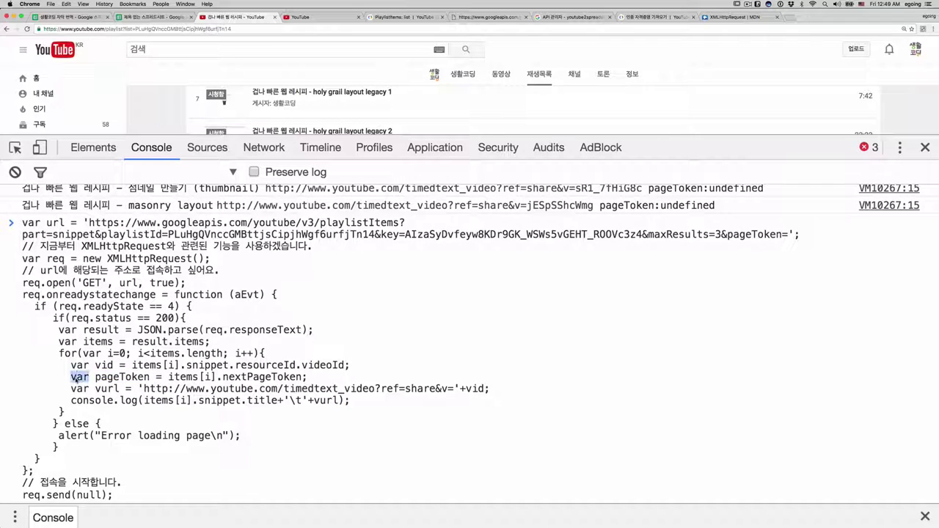
shift+click(310, 377)
key(BackSpace)
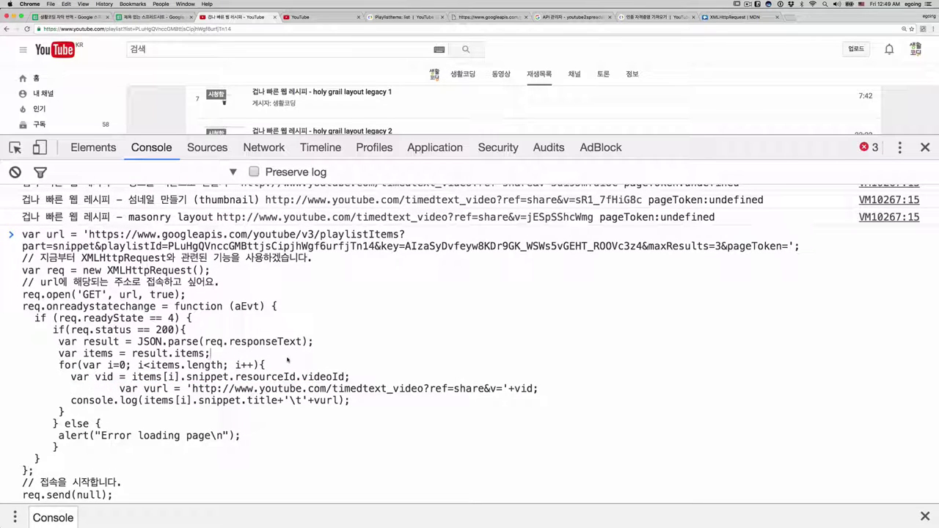
- Insert console.log(result.nextPageToken) on a new line right after the items line
double_click(98, 353)
double_click(103, 342)
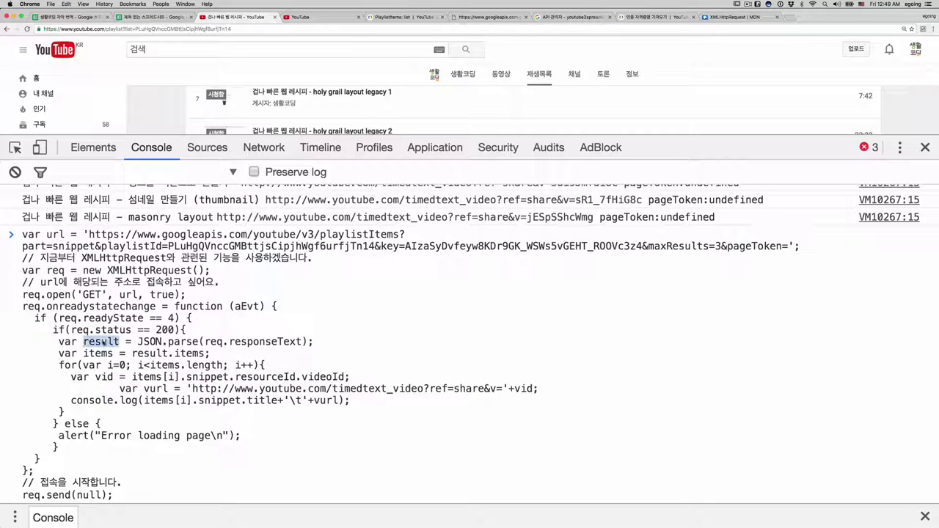
click(228, 354)
key(Return)
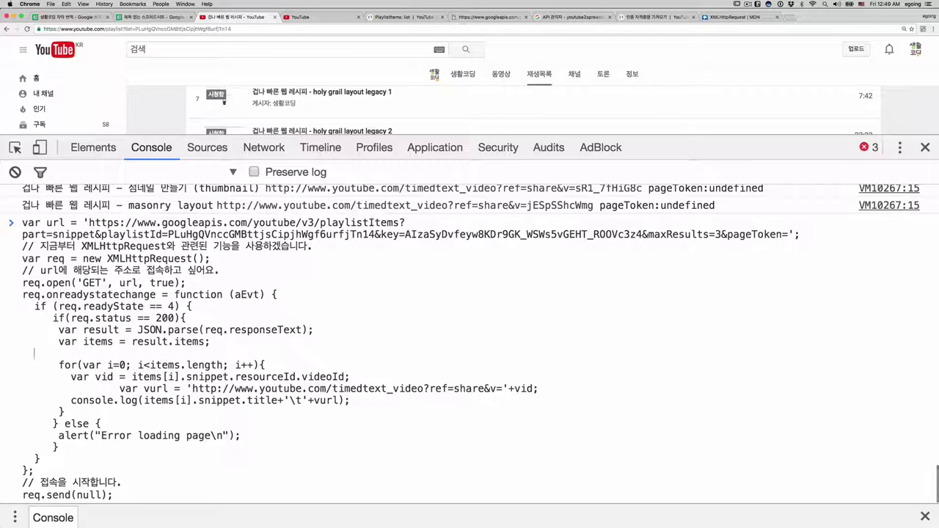
text(var pageToken = items[i].nextPageToken;)
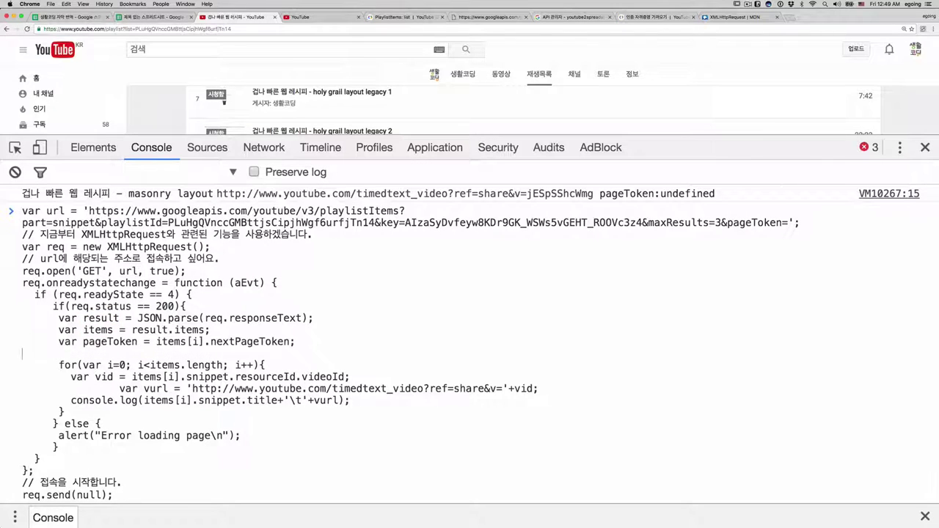
key(Delete)
key(shift+Home)
key(BackSpace)
key(BackSpace)
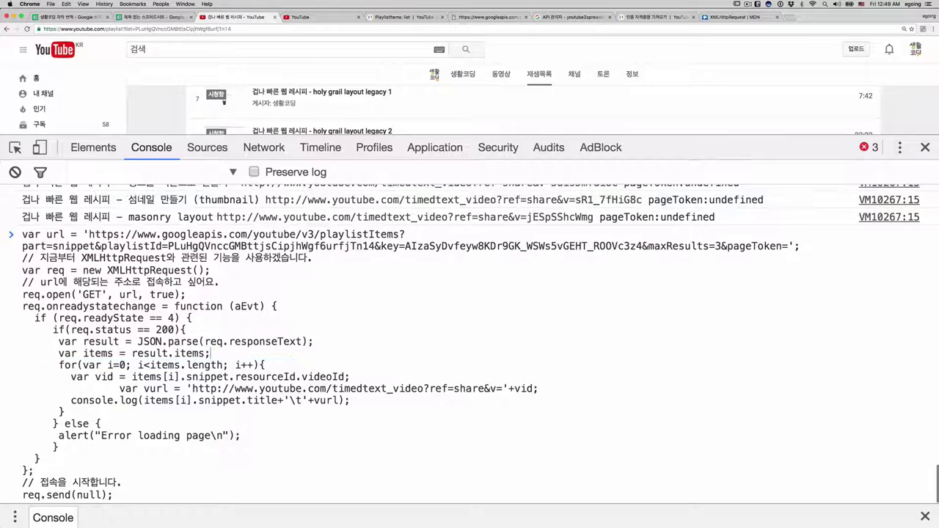
key(Return)
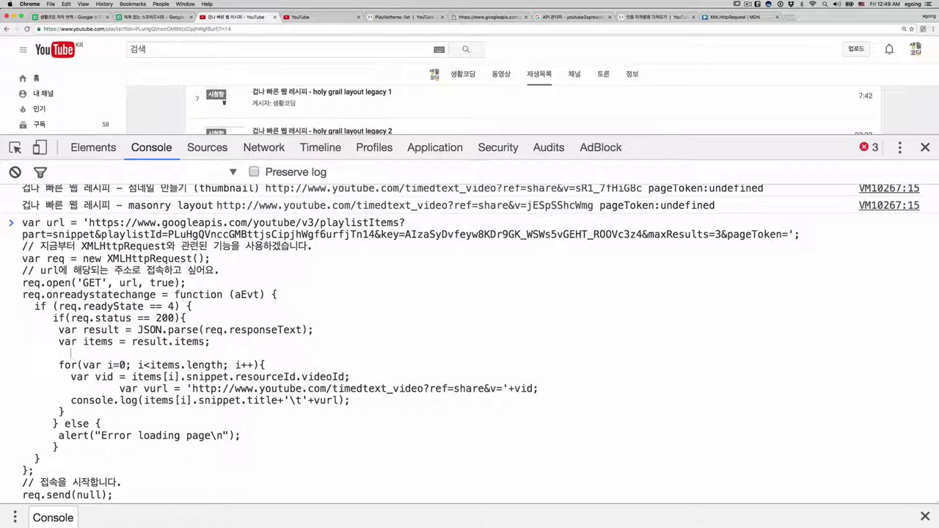
text(cons)
text(ole.log(resul)
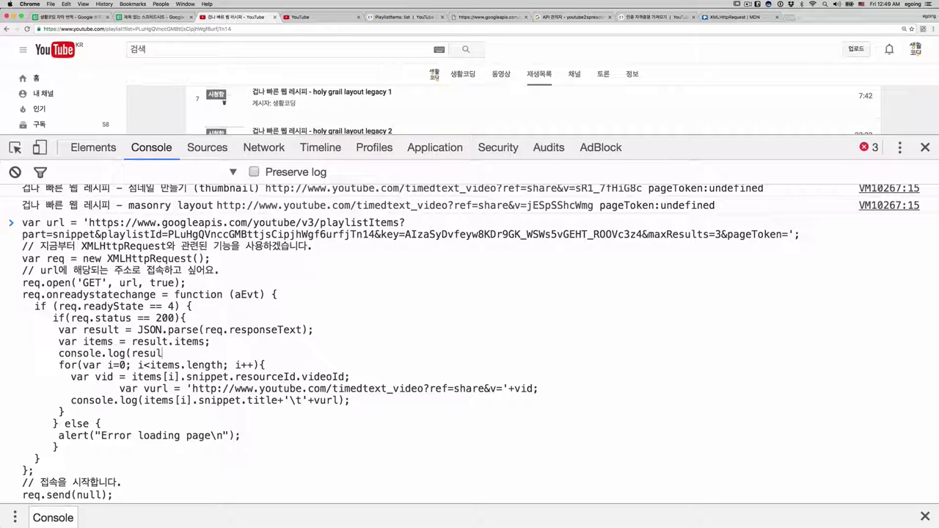
text(t.page)
key(BackSpace)
key(BackSpace)
key(BackSpace)
key(BackSpace)
key(ctrl+v)
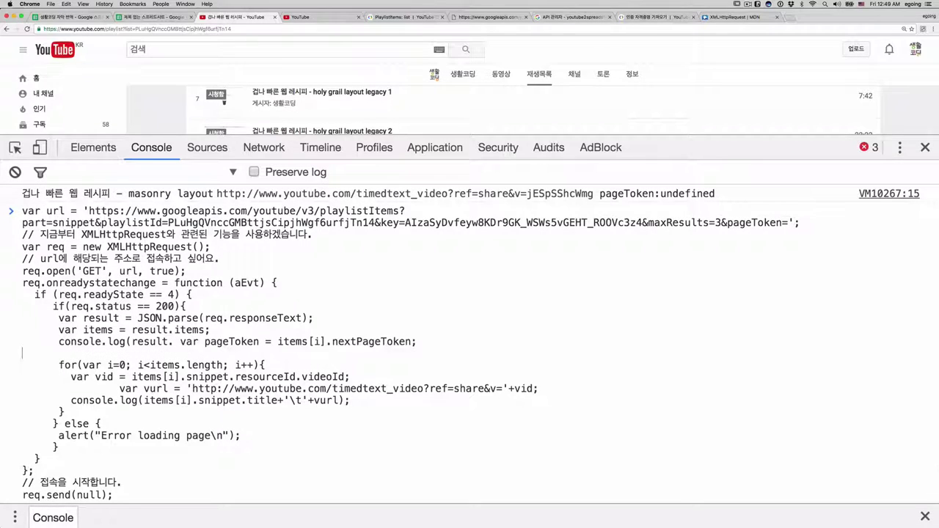
key(ctrl+z)
text(next)
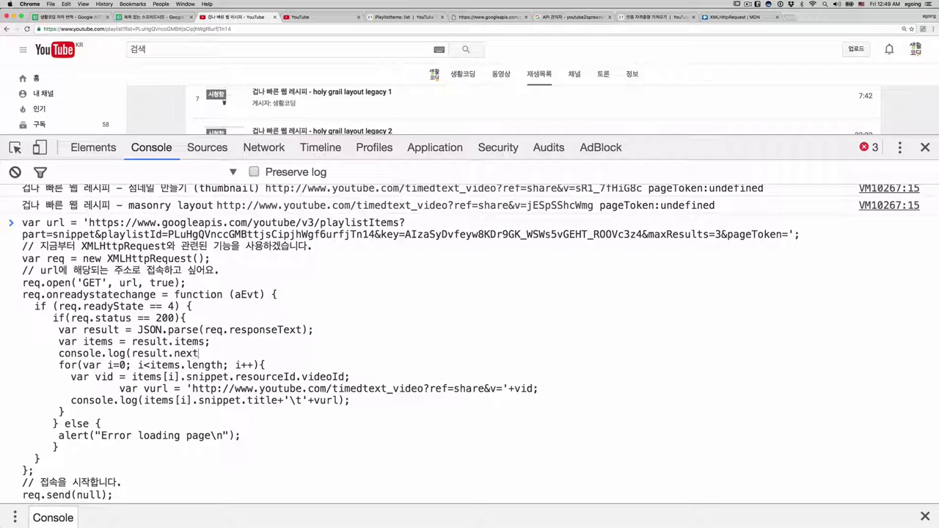
text(PageToke)
text(n);)
- Run the script and copy the returned next page token CAMQAA
key(Return)
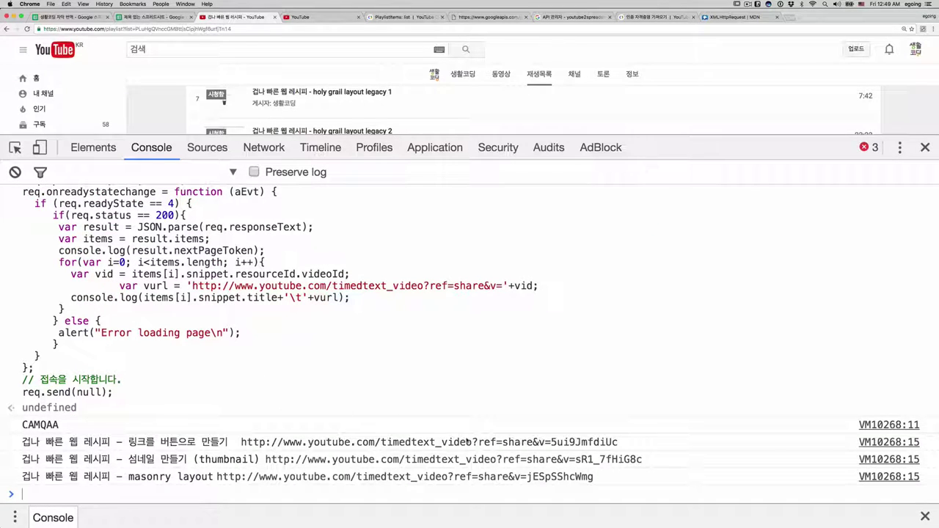
double_click(54, 424)
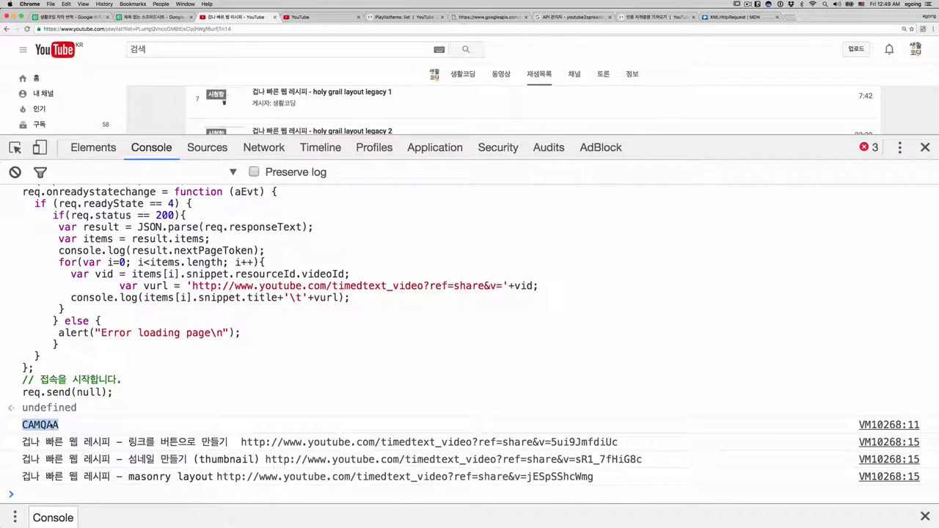
click(76, 490)
key(Up)
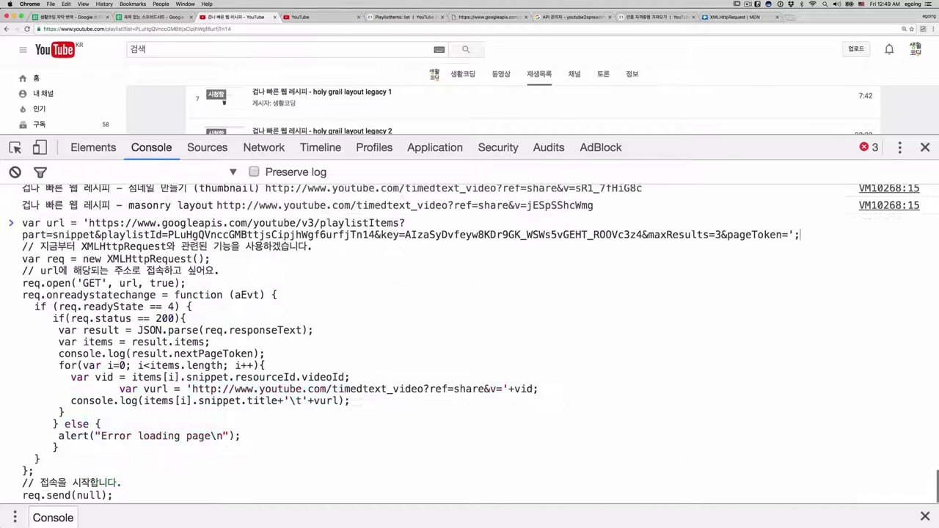
scroll(74, 353, up, 3)
scroll(74, 353, up, 1)
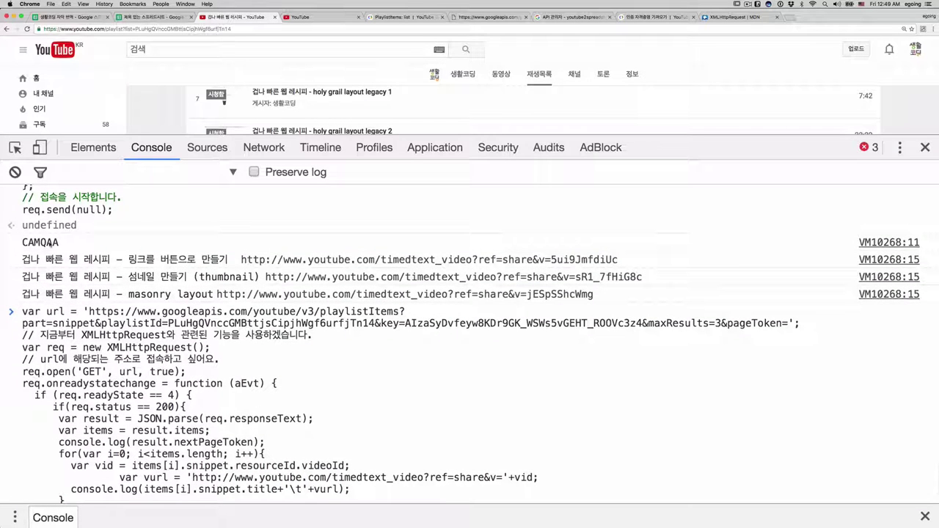
double_click(50, 244)
key(super+c)
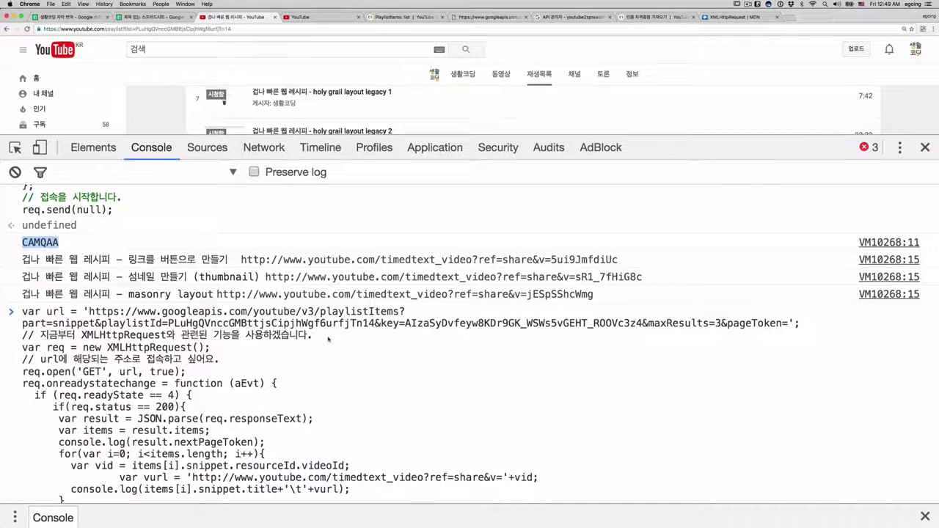
- Bring the request script back into the prompt for editing the URL after pageToken=
click(349, 342)
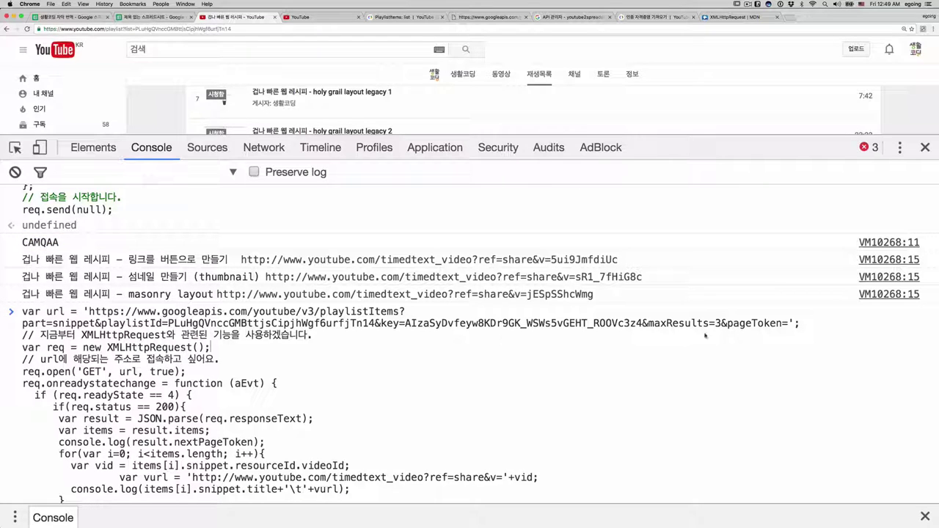
click(789, 324)
key(super+minus)
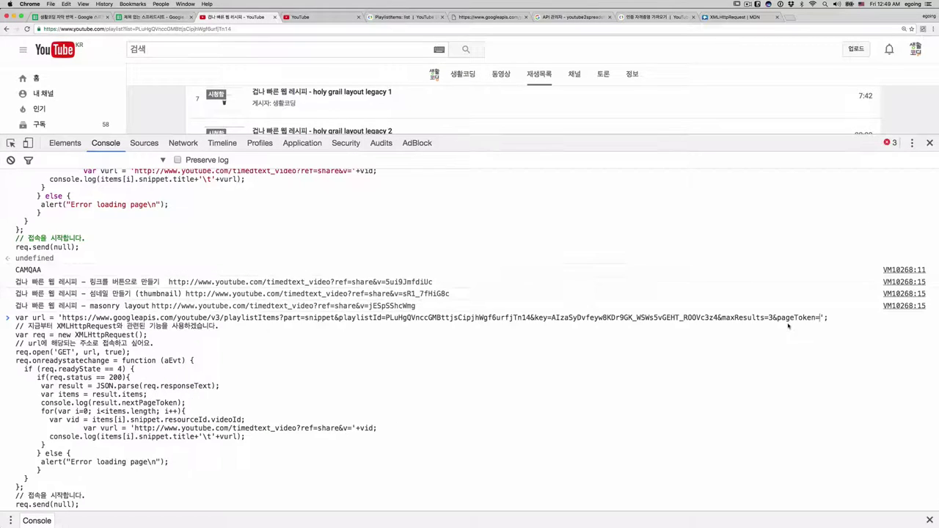
key(super+minus)
key(super+plus)
key(super+plus)
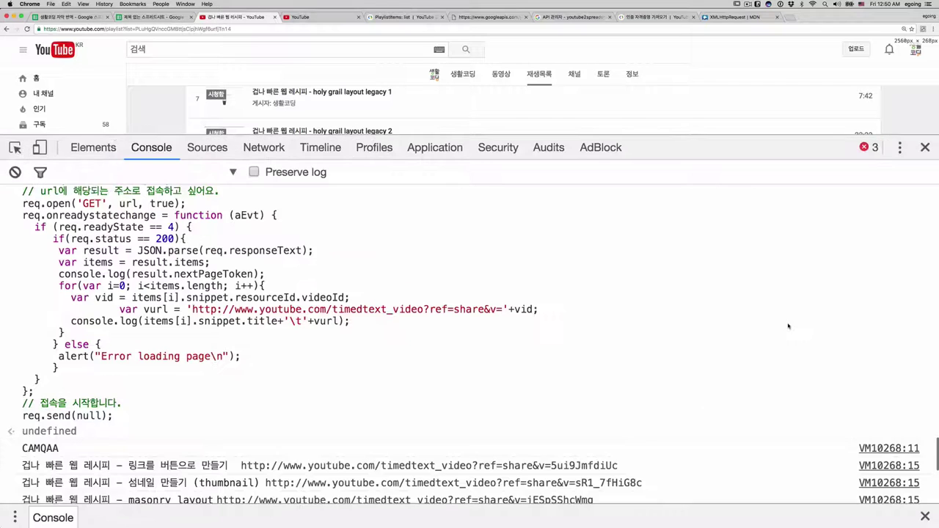
key(super+plus)
key(Up)
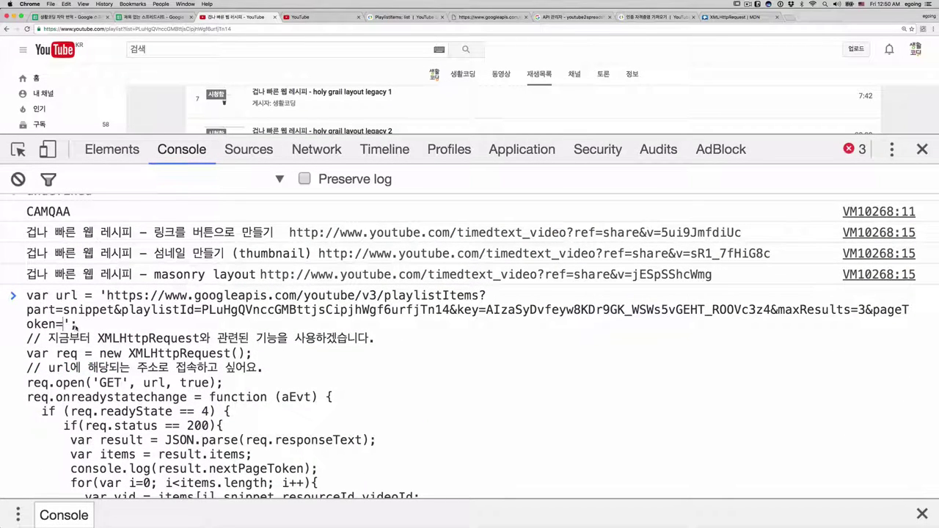
scroll(146, 345, down, 4)
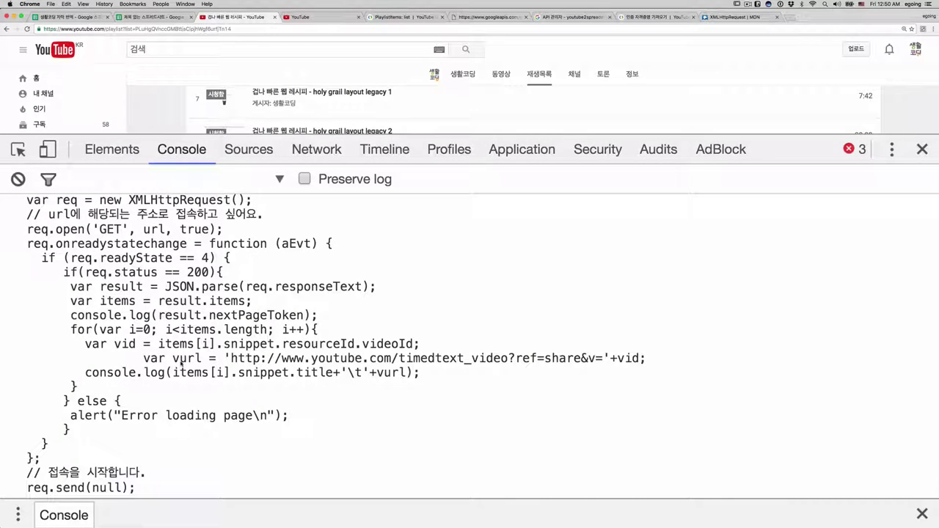
- Set pageToken=CAMQAA in the recalled URL and request the next playlist page
key(Return)
key(Up)
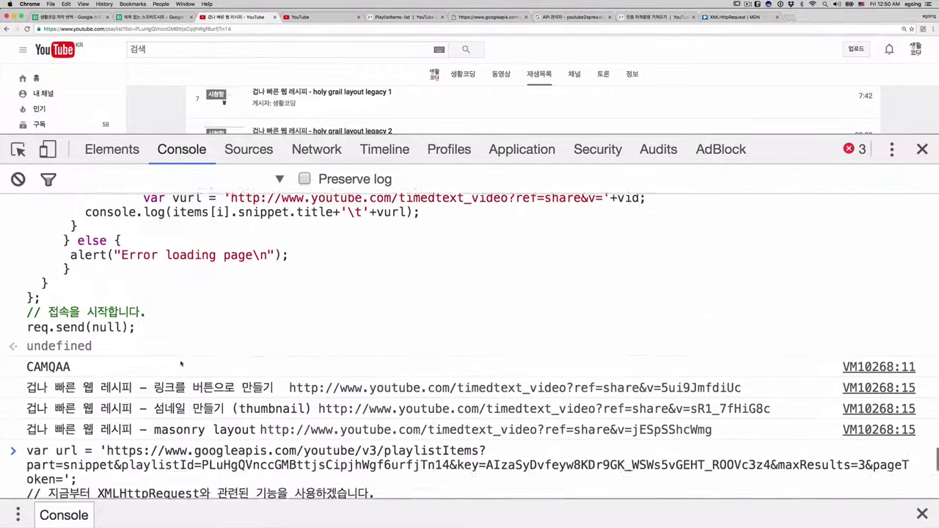
scroll(181, 363, down, 3)
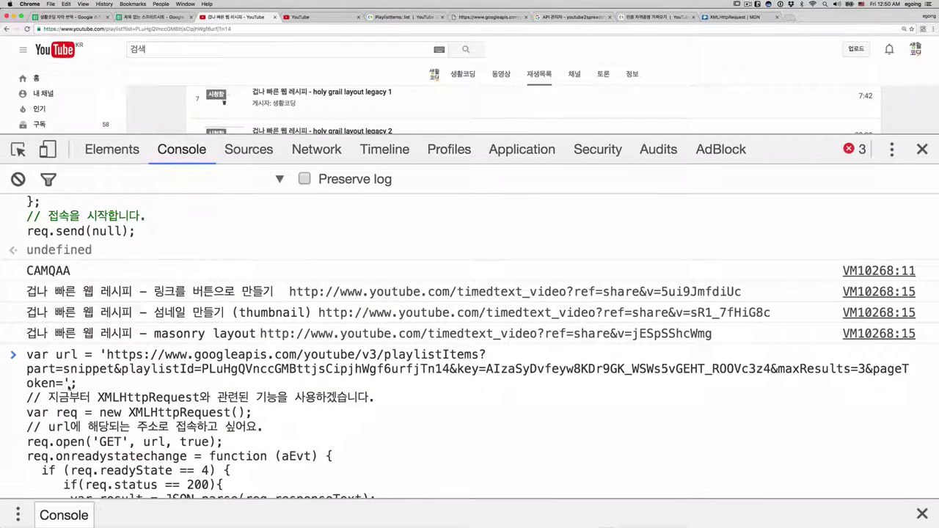
double_click(55, 271)
click(66, 384)
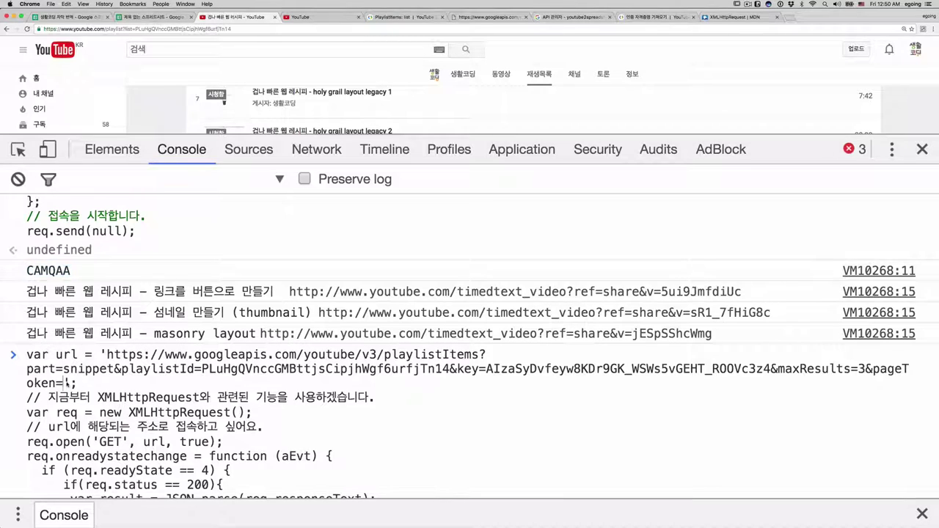
key(super+v)
scroll(190, 355, up, 2)
scroll(191, 355, up, 2)
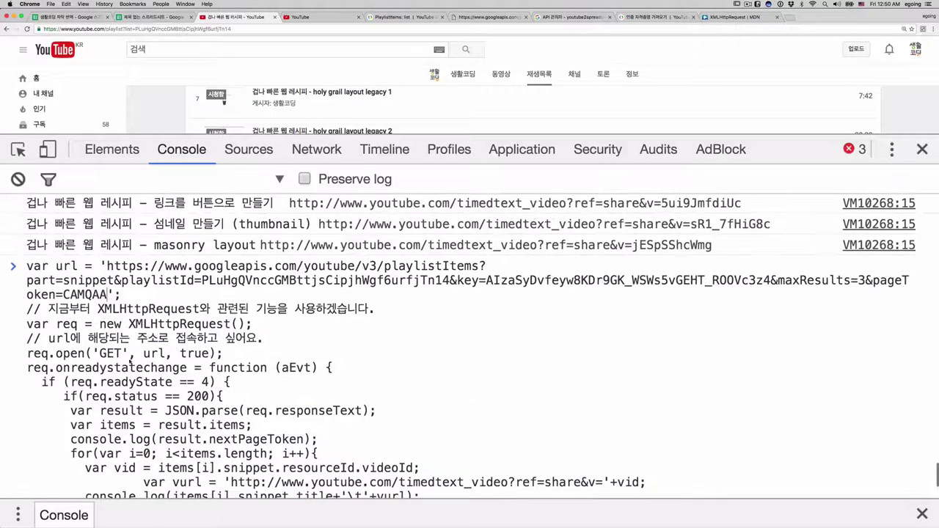
scroll(192, 355, down, 4)
key(Return)
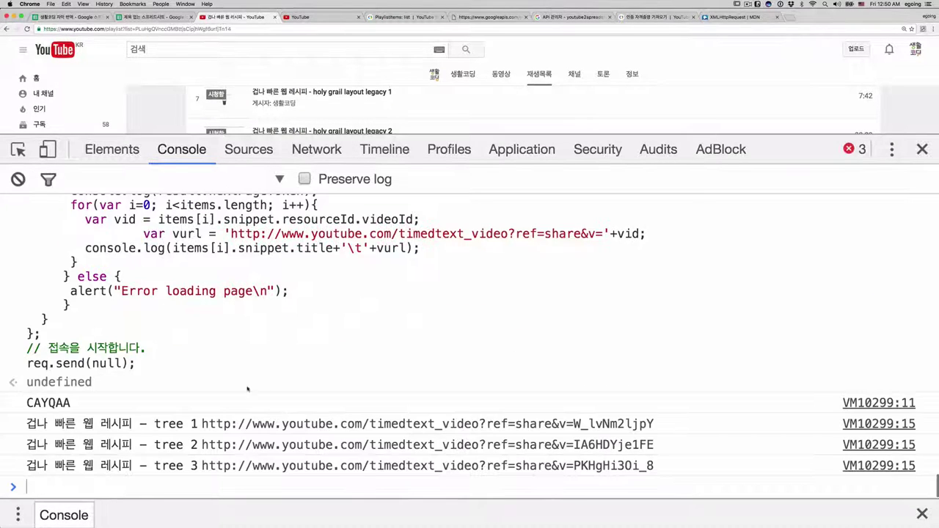
- Swap pageToken=CAMQAA for the newly returned CAYQAA in the recalled script and rerun it
double_click(55, 405)
click(82, 488)
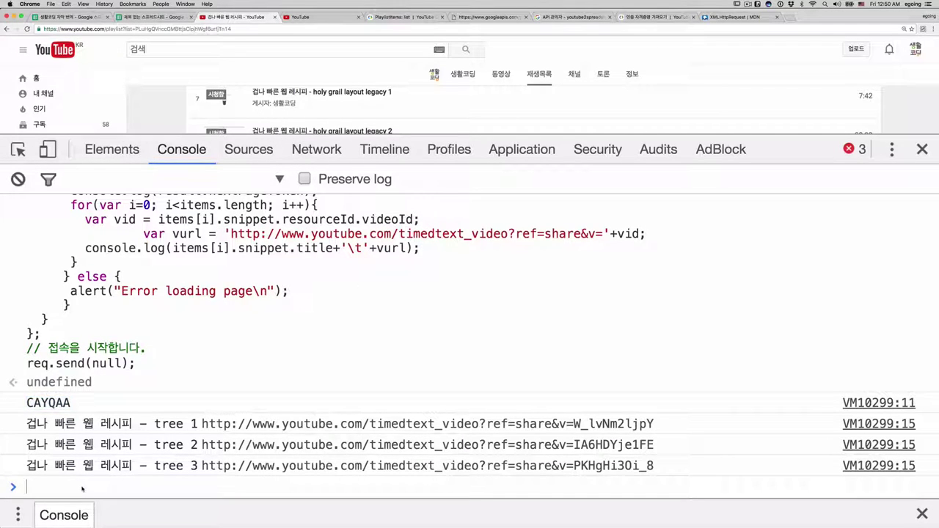
key(Up)
scroll(83, 293, up, 5)
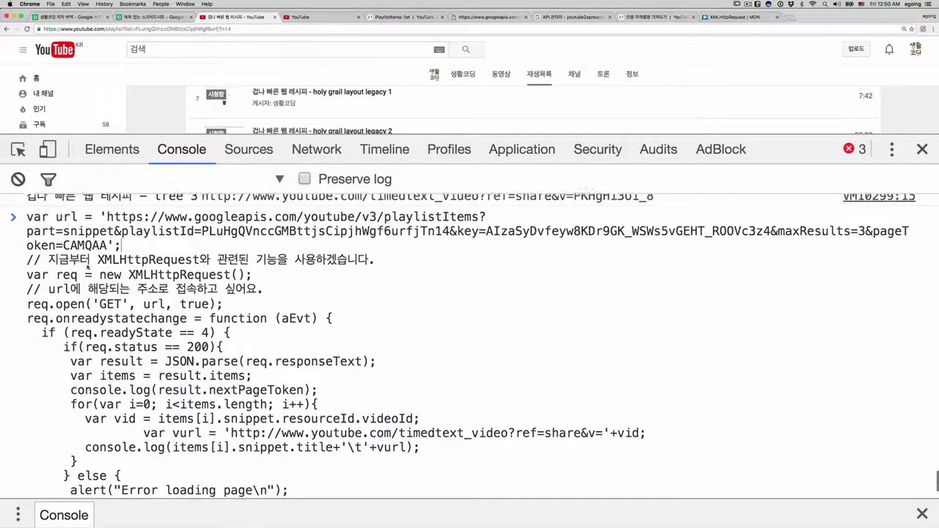
double_click(84, 247)
key(BackSpace)
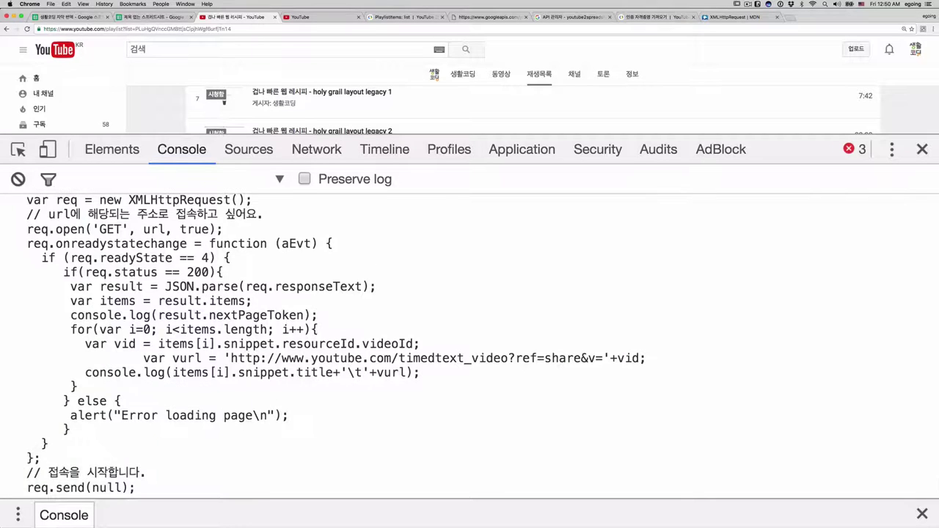
scroll(83, 293, up, 3)
text(CAYQAA)
scroll(122, 276, up, 3)
key(Return)
key(Up)
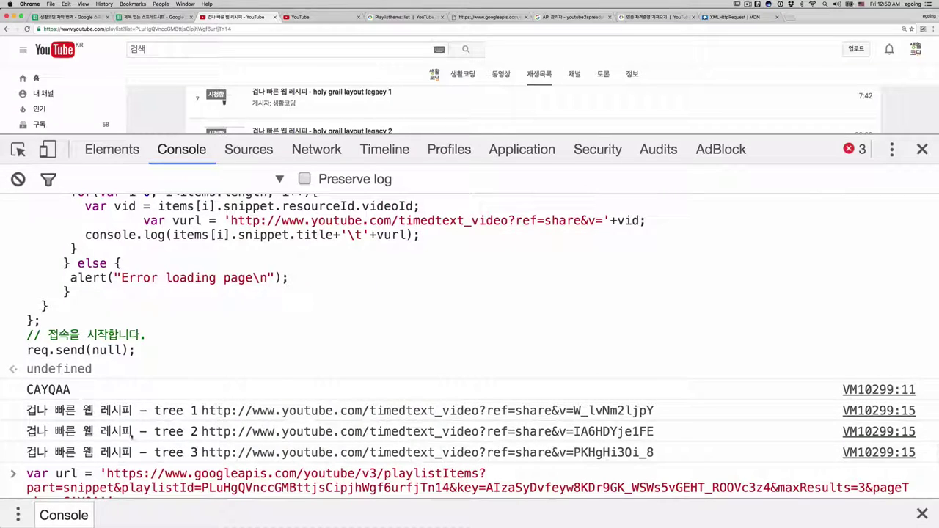